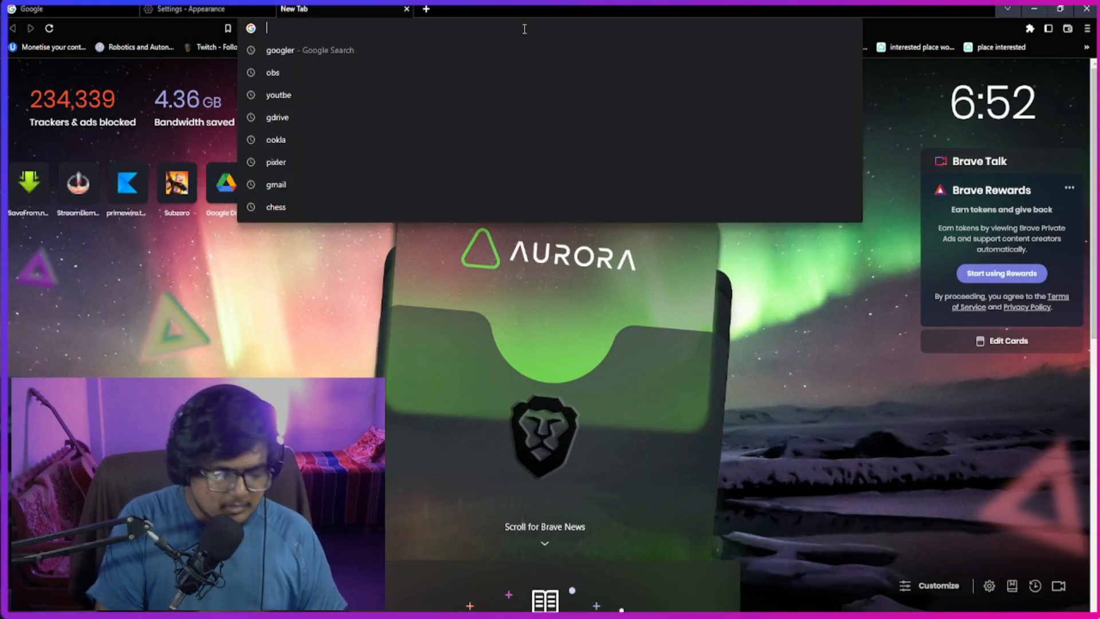
Search the web for obs, open the official OBS project site and download the Windows version of OBS Studio
{"action": "type", "text": "obs"}
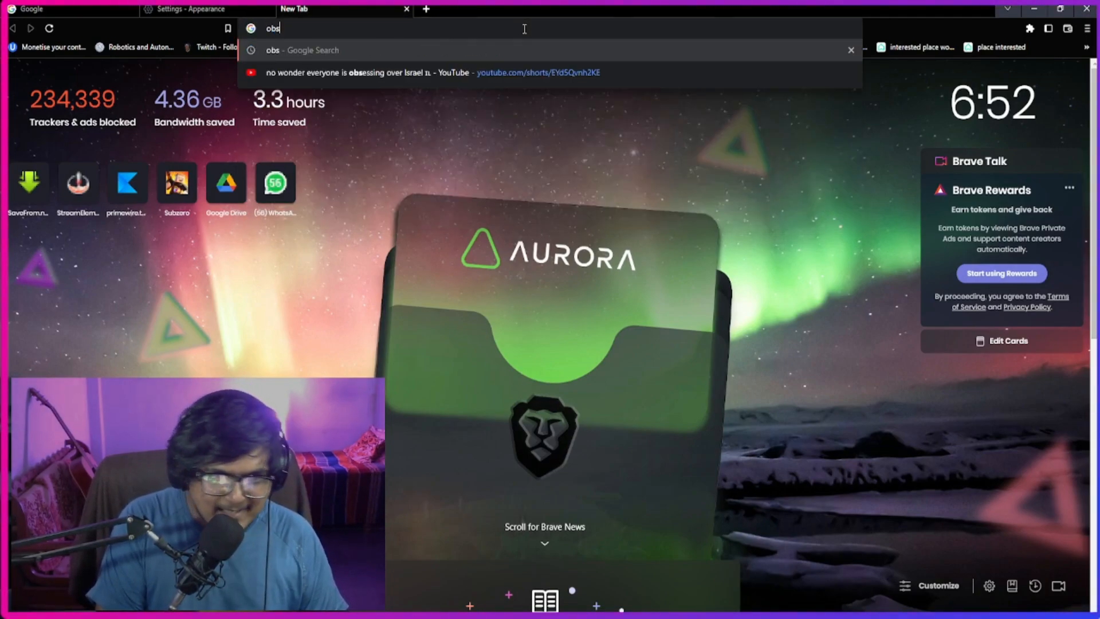
{"action": "key", "text": "Return"}
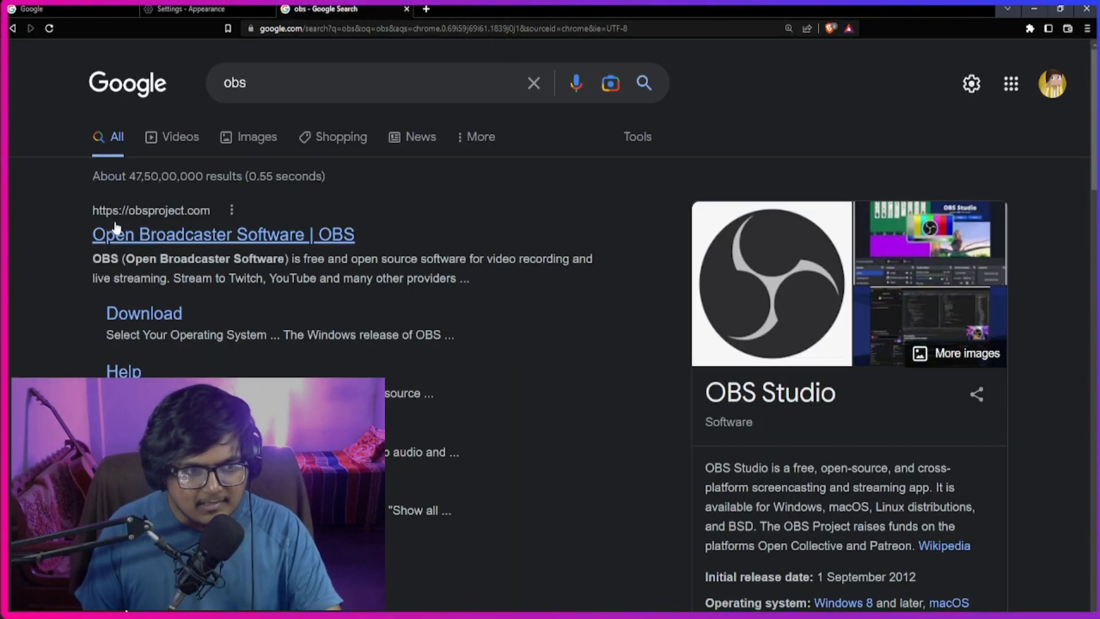
{"action": "left_click", "coordinate": [170, 239]}
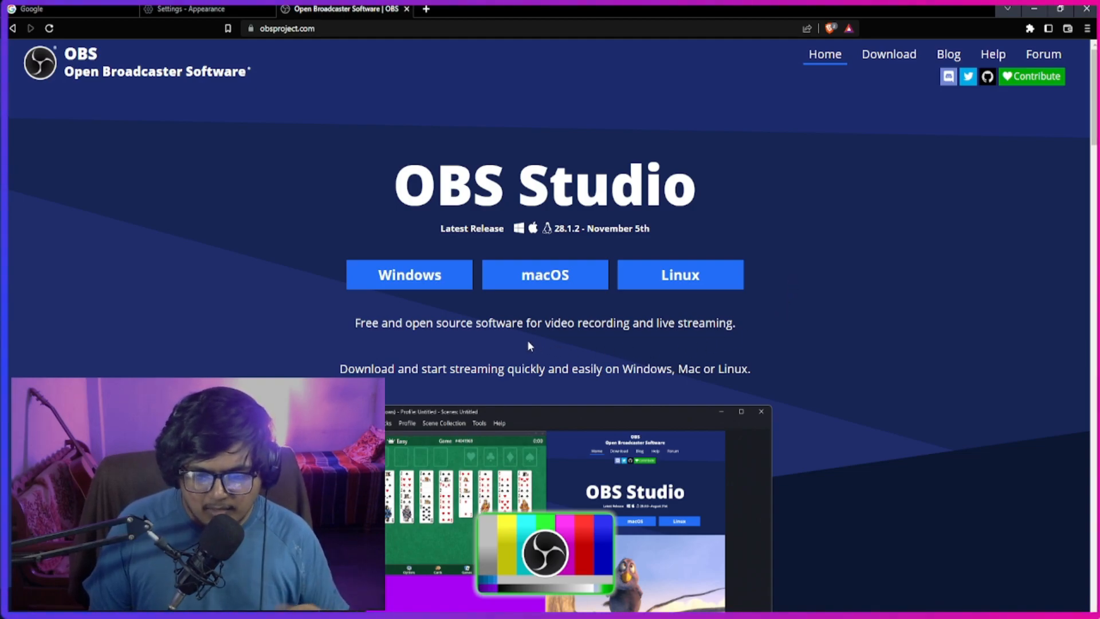
{"action": "left_click", "coordinate": [421, 281]}
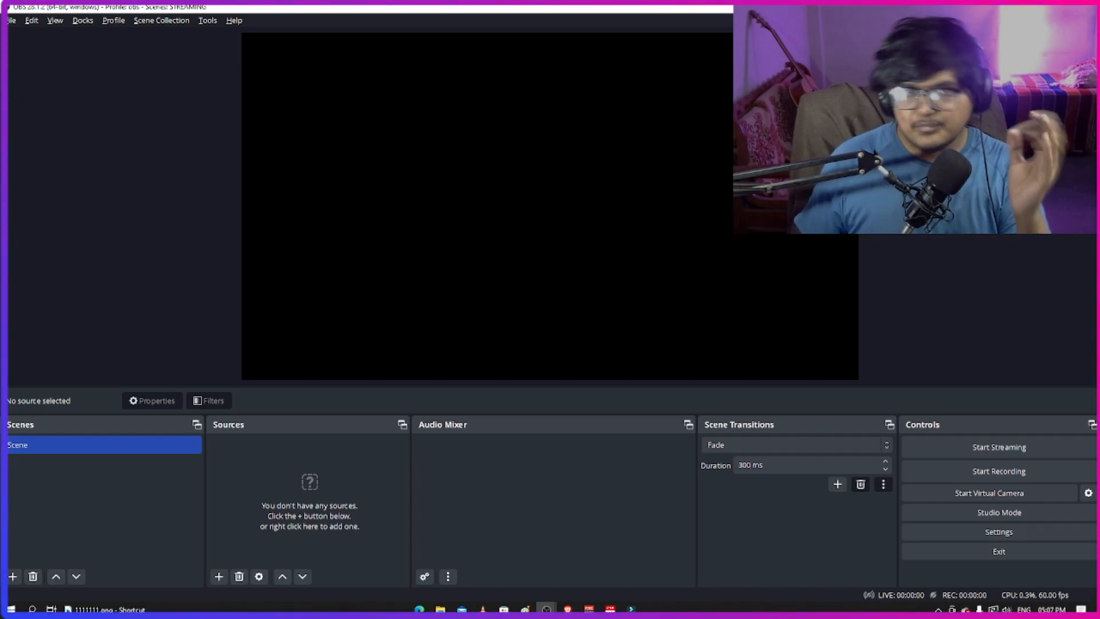
Switch to OBS Studio and examine its Stream and Output settings, including the available streaming encoders
{"action": "left_click", "coordinate": [991, 533]}
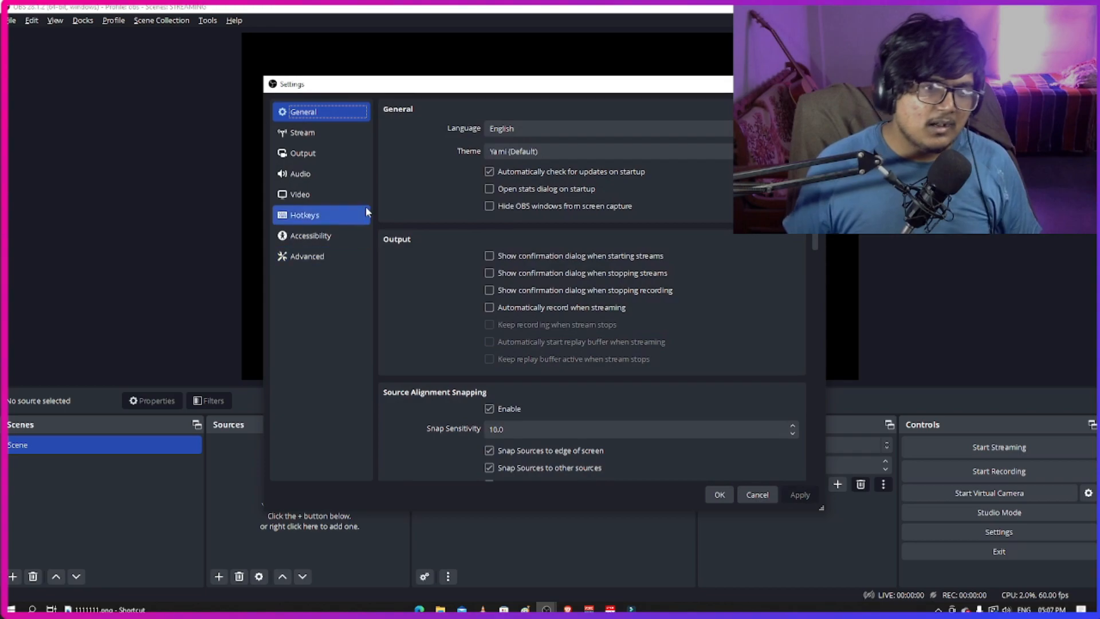
{"action": "left_click_drag", "start_coordinate": [484, 89], "coordinate": [237, 50]}
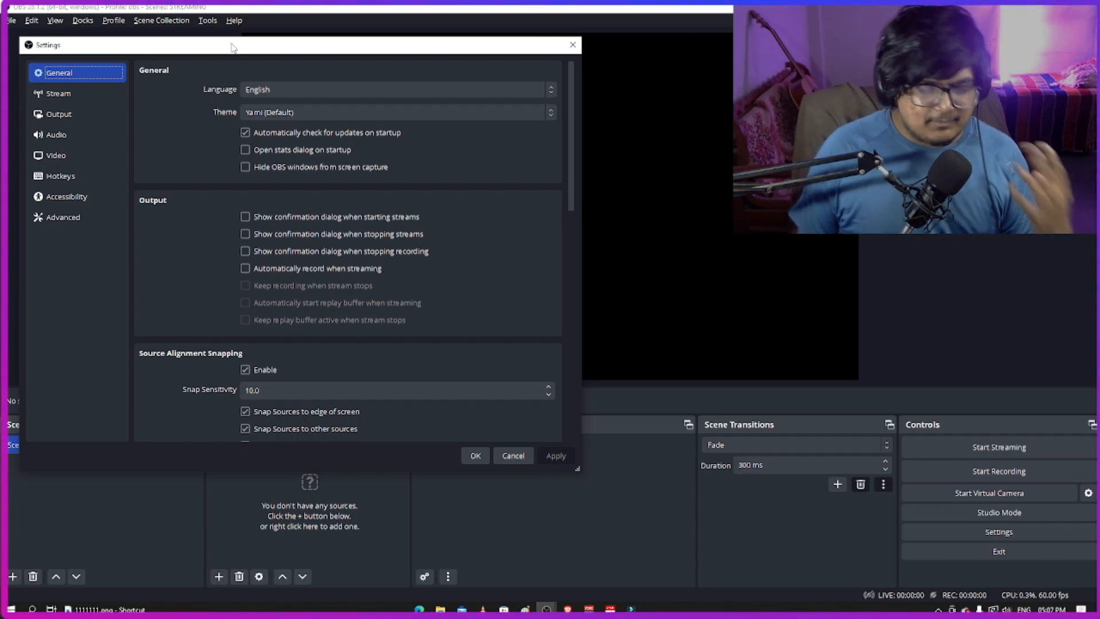
{"action": "left_click", "coordinate": [70, 95]}
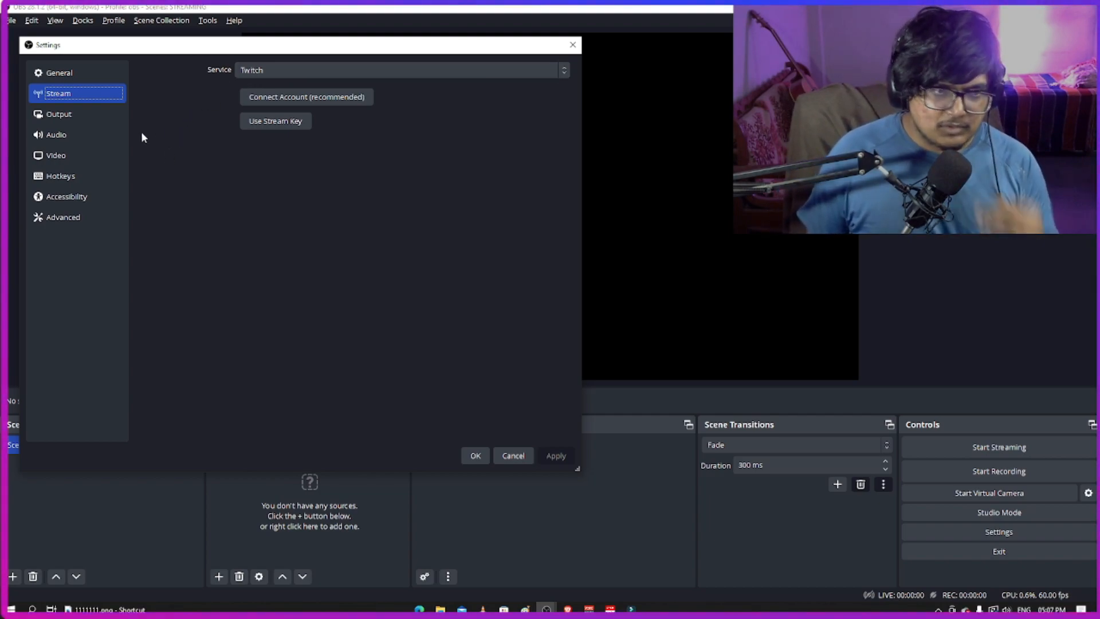
{"action": "left_click", "coordinate": [90, 118]}
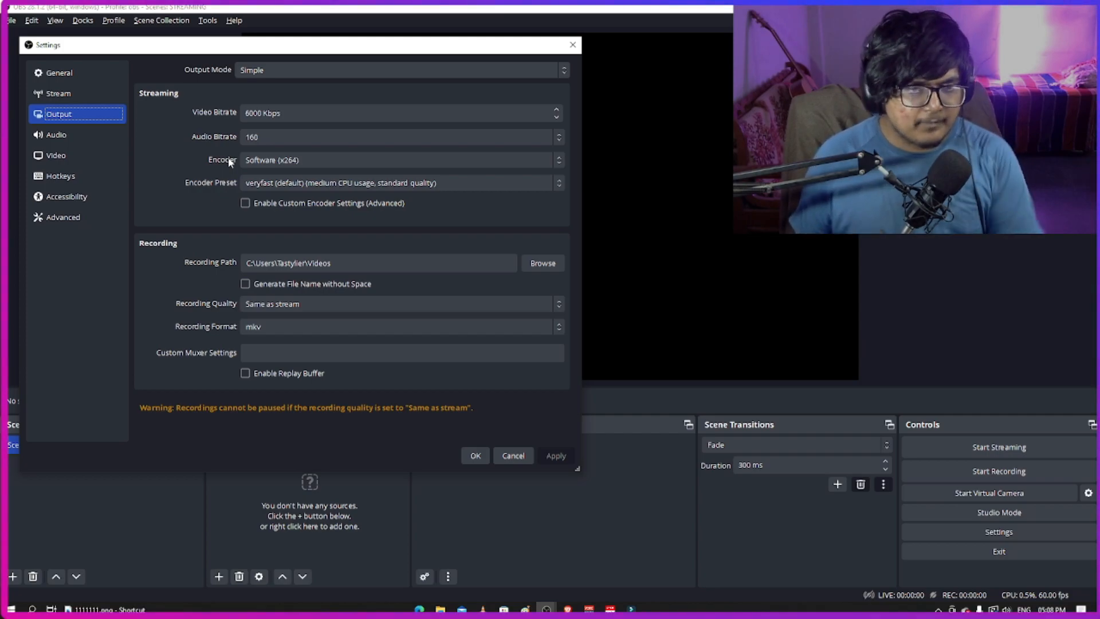
{"action": "left_click", "coordinate": [268, 161]}
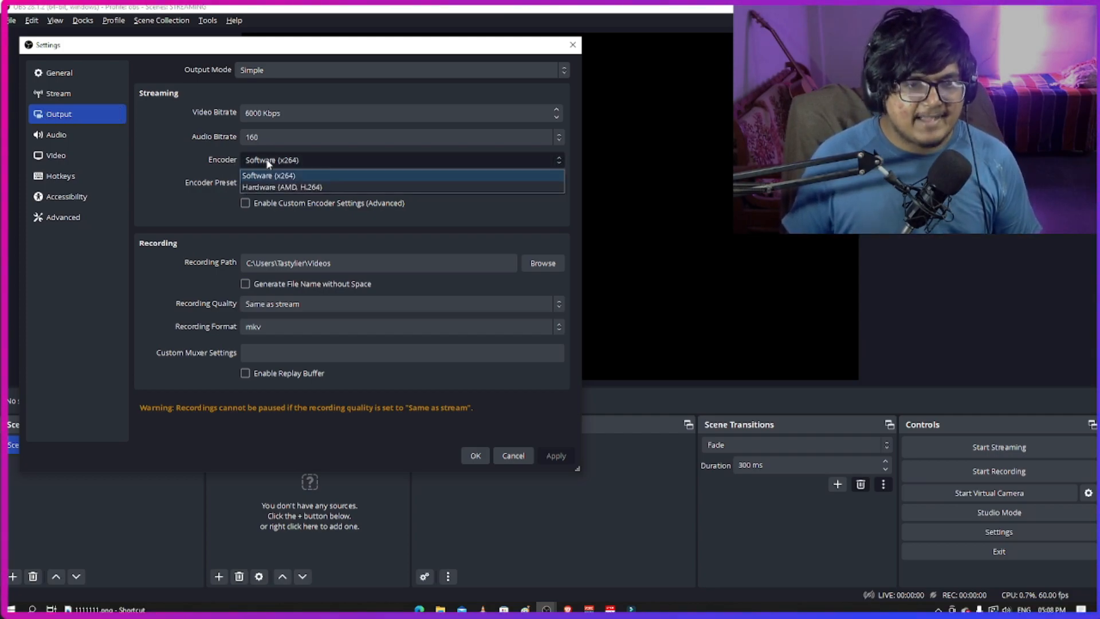
{"action": "left_click", "coordinate": [268, 164]}
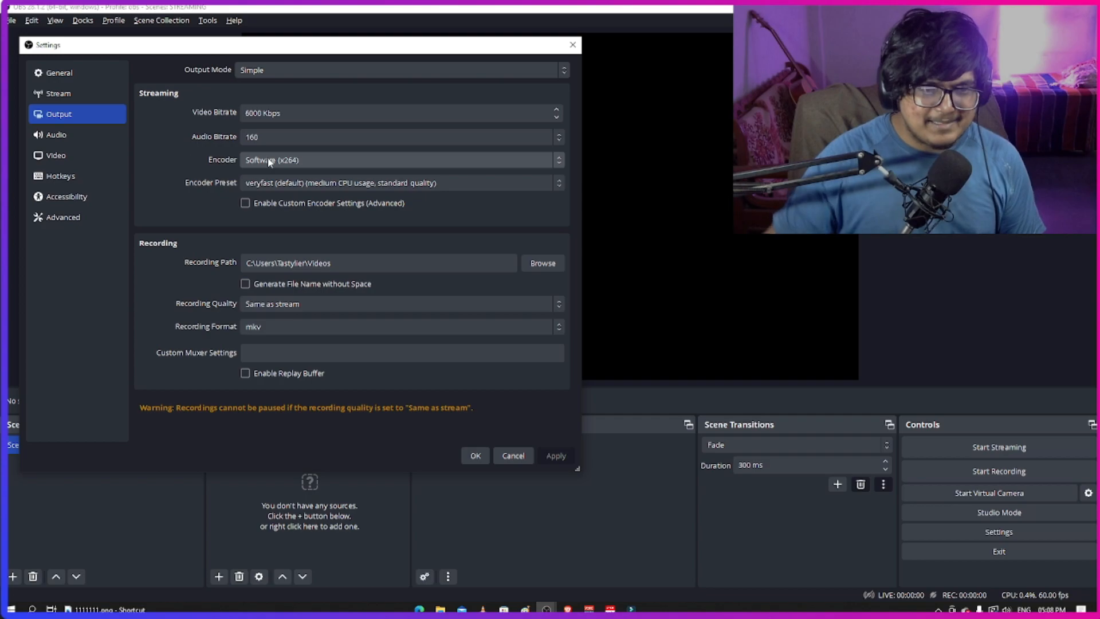
{"action": "left_click", "coordinate": [269, 162]}
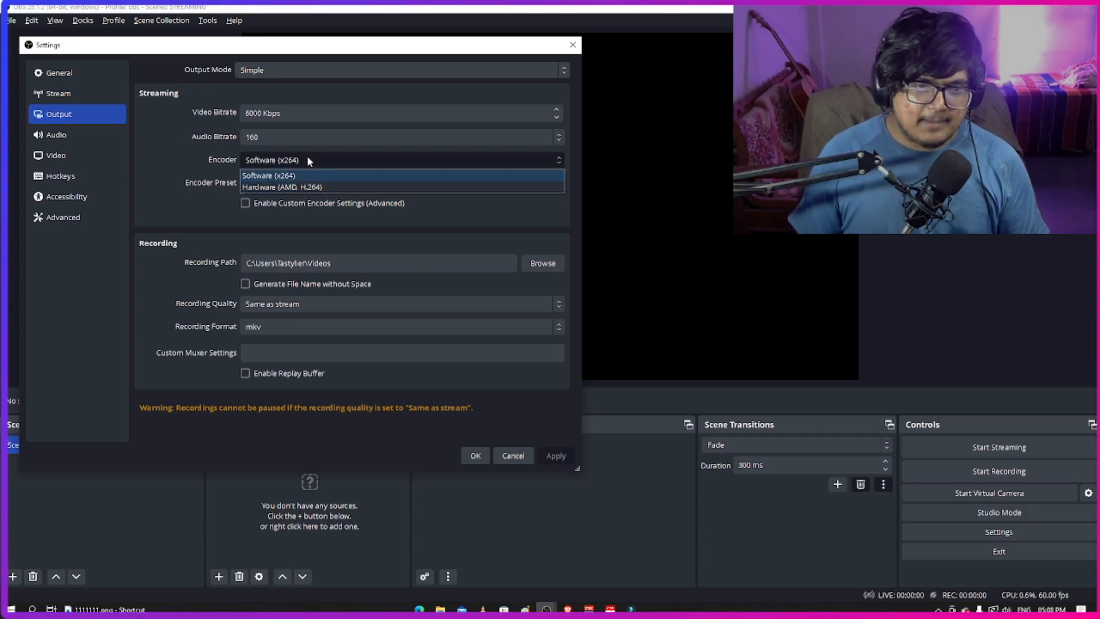
{"action": "left_click", "coordinate": [169, 159]}
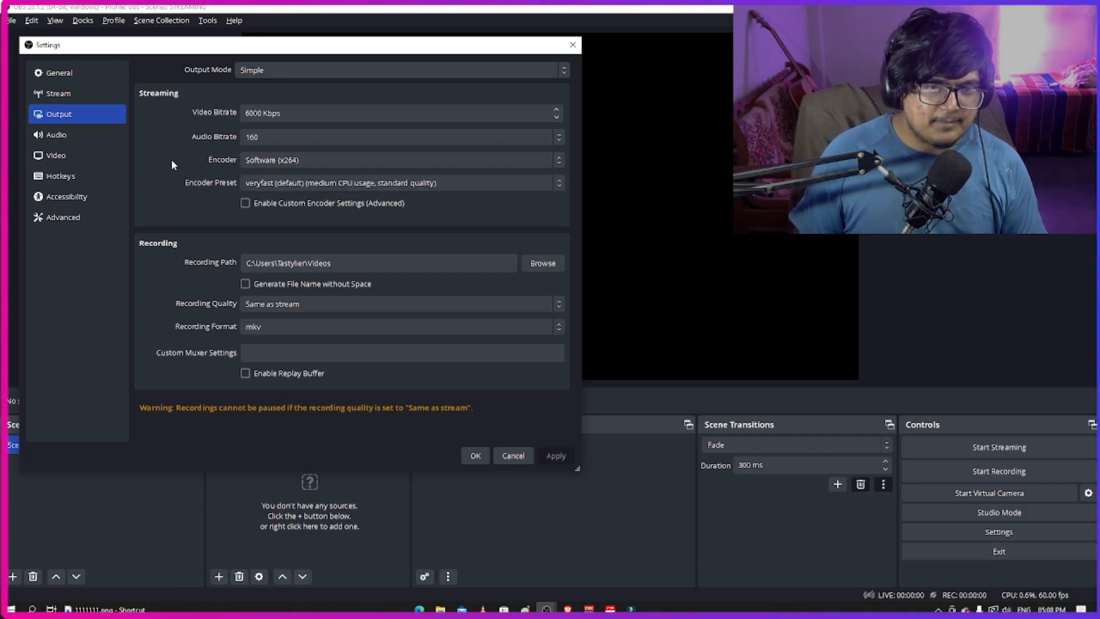
Review the Audio, Video, Hotkeys and Advanced settings, and close the settings dialog
{"action": "left_click", "coordinate": [58, 134]}
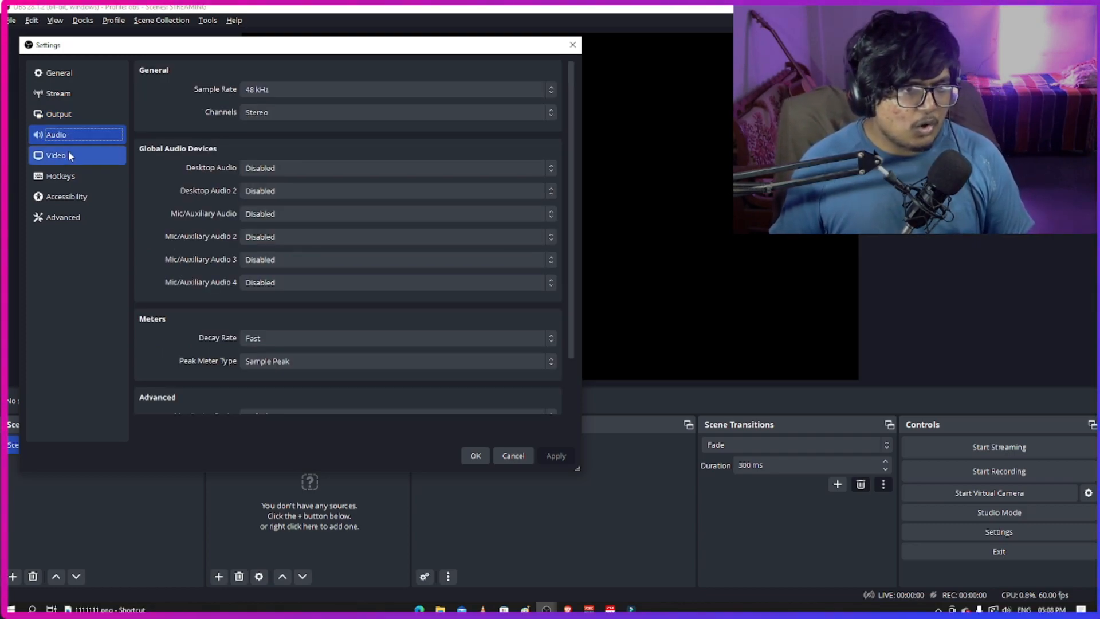
{"action": "left_click", "coordinate": [68, 156]}
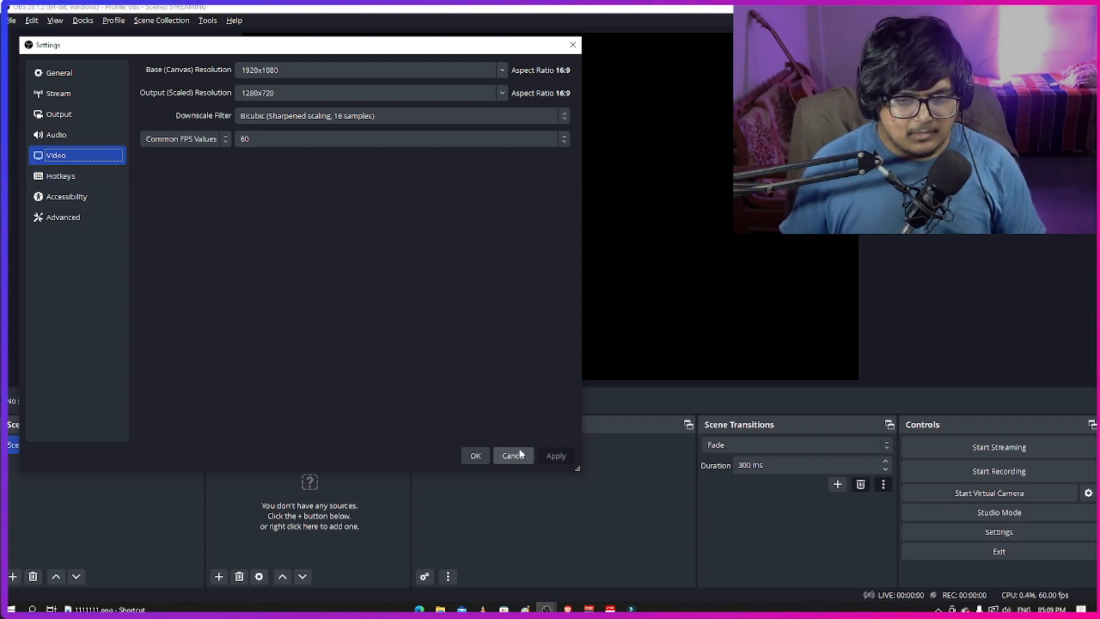
{"action": "left_click", "coordinate": [94, 178]}
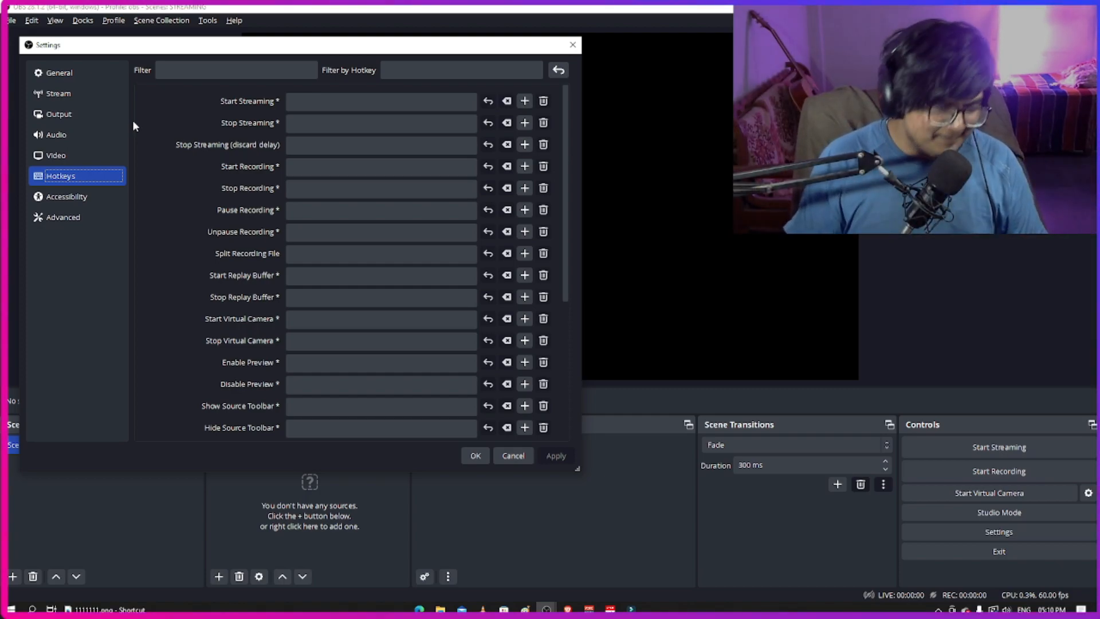
{"action": "left_click", "coordinate": [64, 196]}
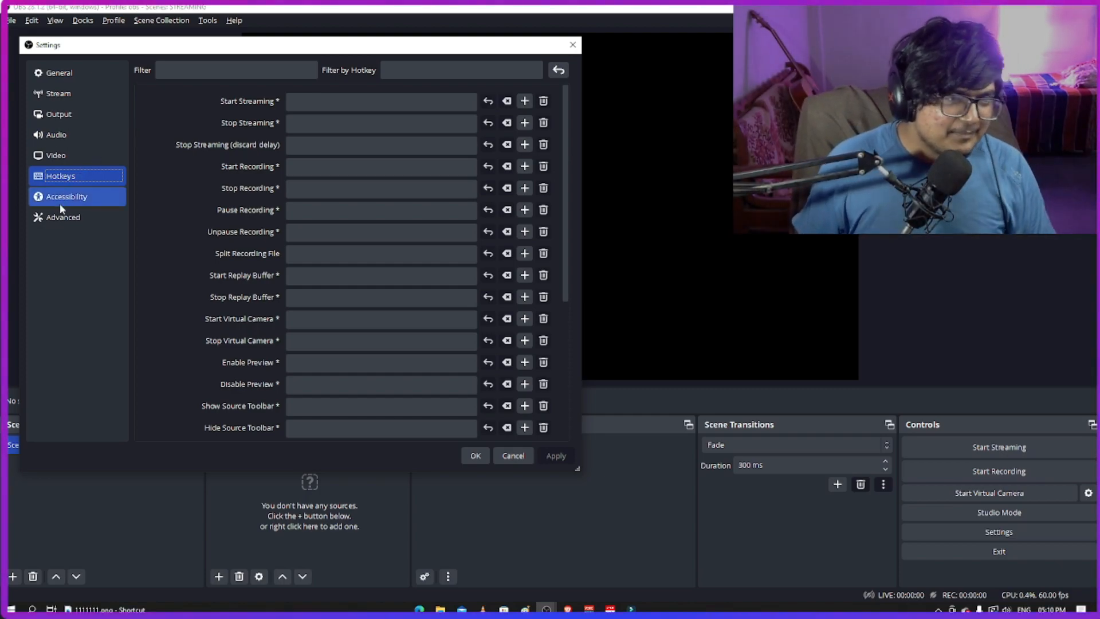
{"action": "left_click", "coordinate": [64, 217]}
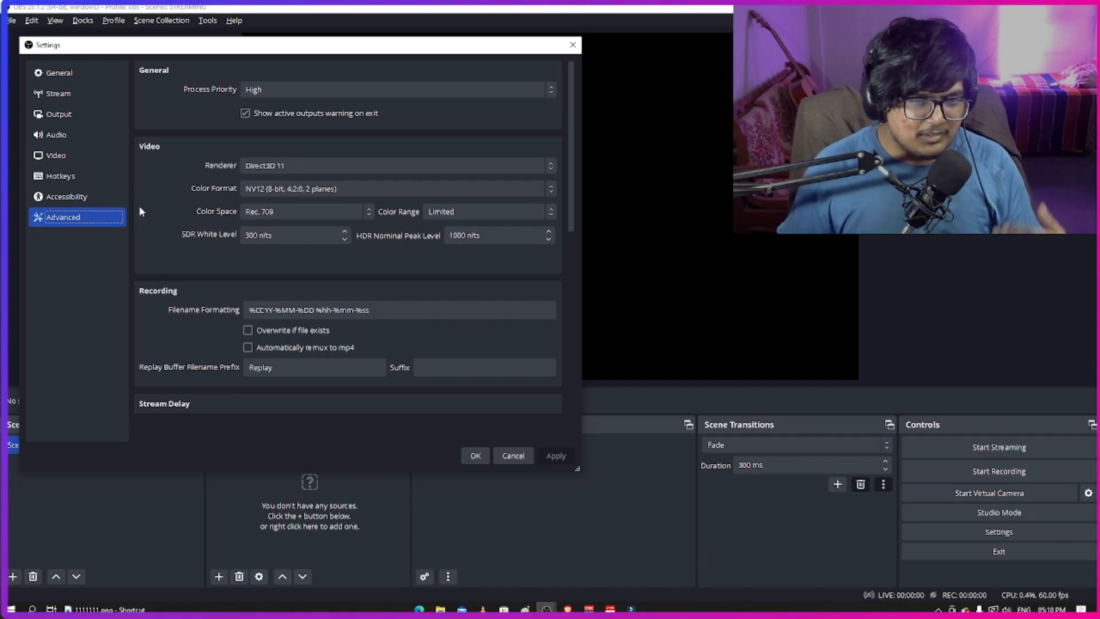
{"action": "left_click", "coordinate": [477, 457]}
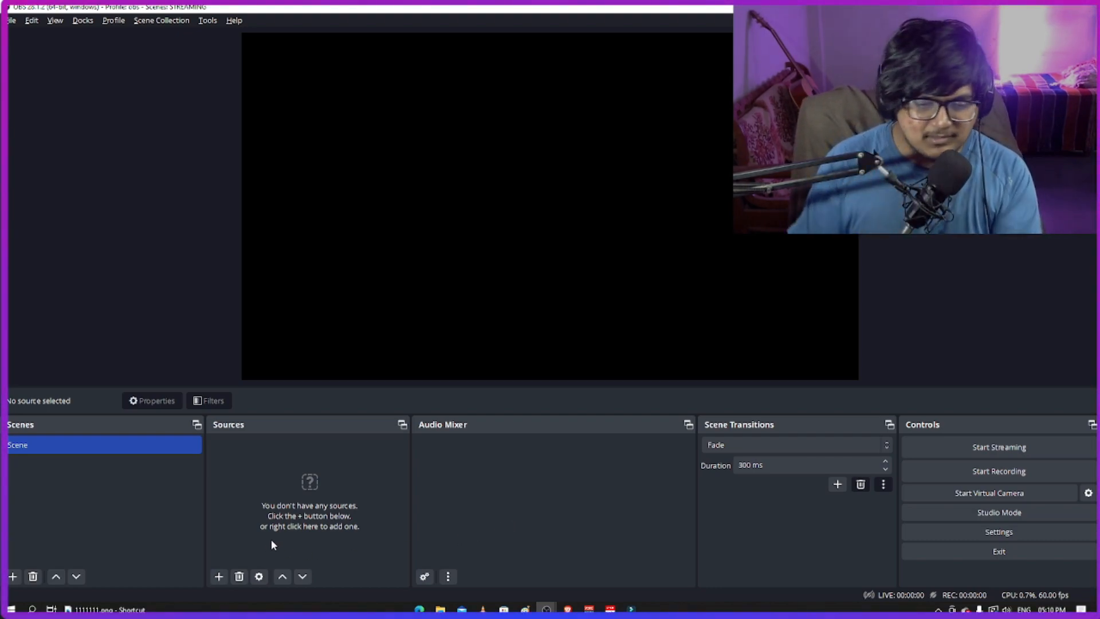
Find the Krunker game through the Windows search and launch it
{"action": "left_click", "coordinate": [33, 609]}
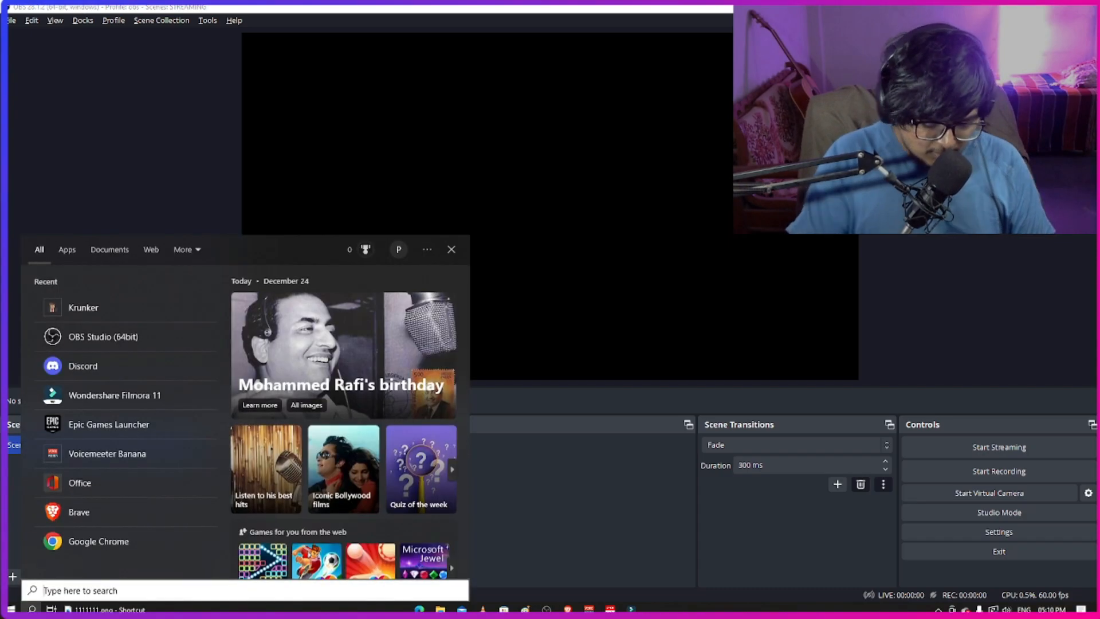
{"action": "type", "text": "Krunker"}
{"action": "key", "text": "Return"}
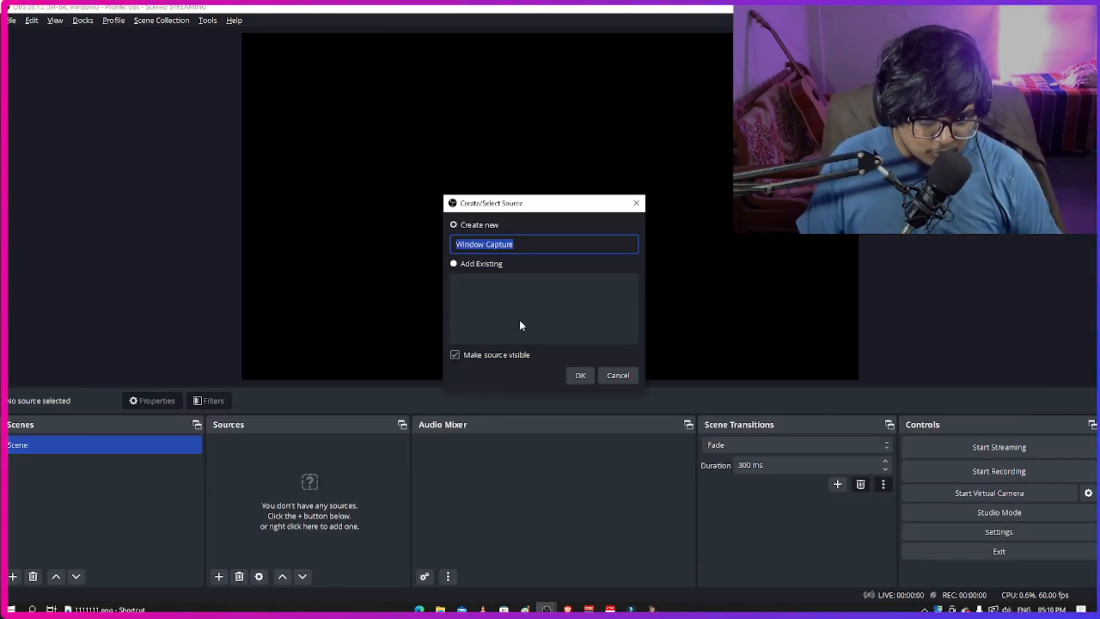
Add a Window Capture source named KRUNKER that captures the window "[Official Krunker.io Client.exe]: Krunker"
{"action": "left_click", "coordinate": [617, 376]}
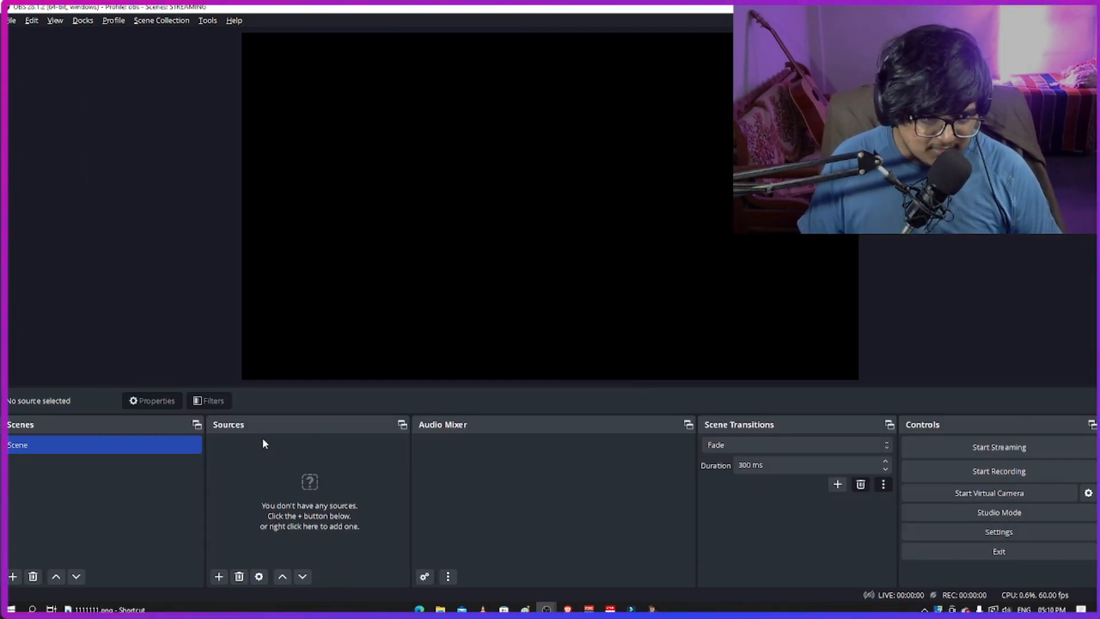
{"action": "left_click", "coordinate": [223, 579]}
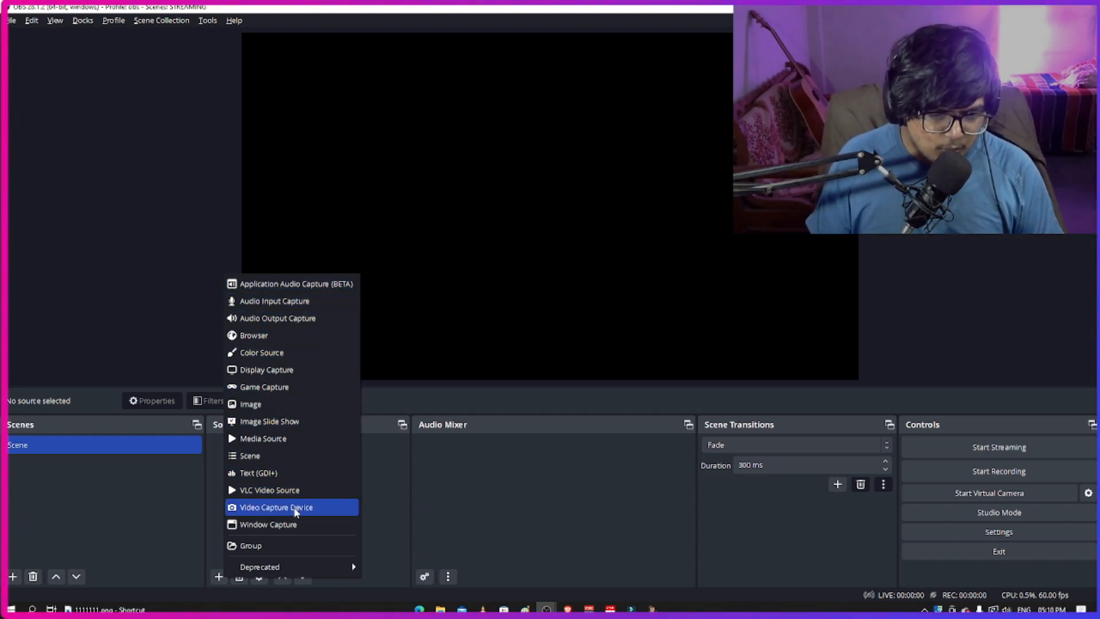
{"action": "left_click", "coordinate": [268, 524]}
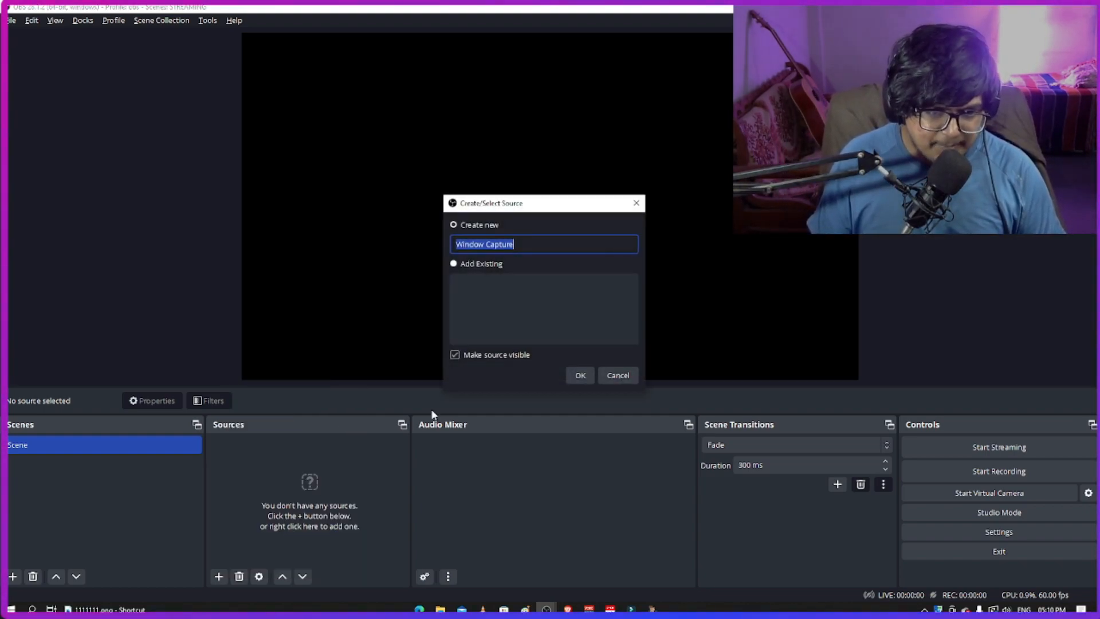
{"action": "type", "text": "KRUNKER"}
{"action": "left_click", "coordinate": [580, 376]}
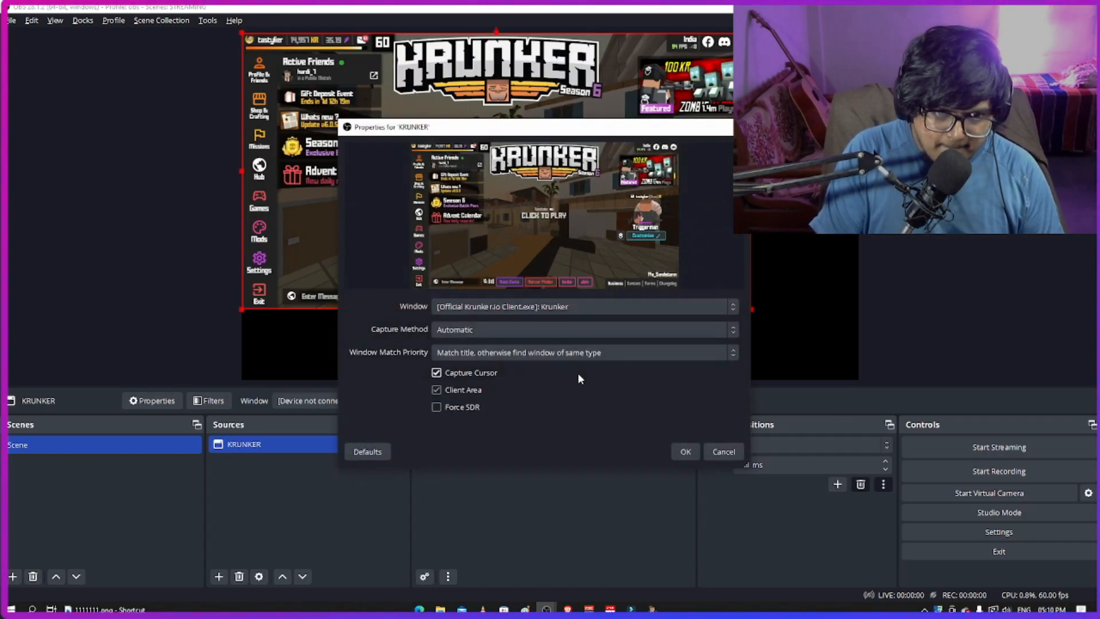
{"action": "left_click", "coordinate": [504, 310]}
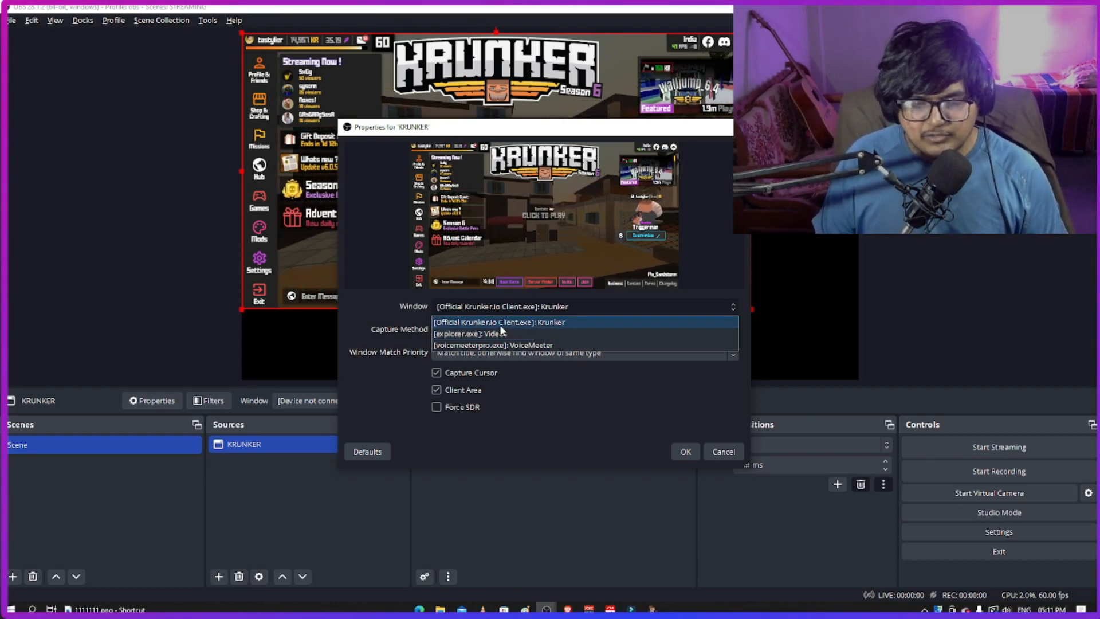
{"action": "left_click", "coordinate": [541, 325]}
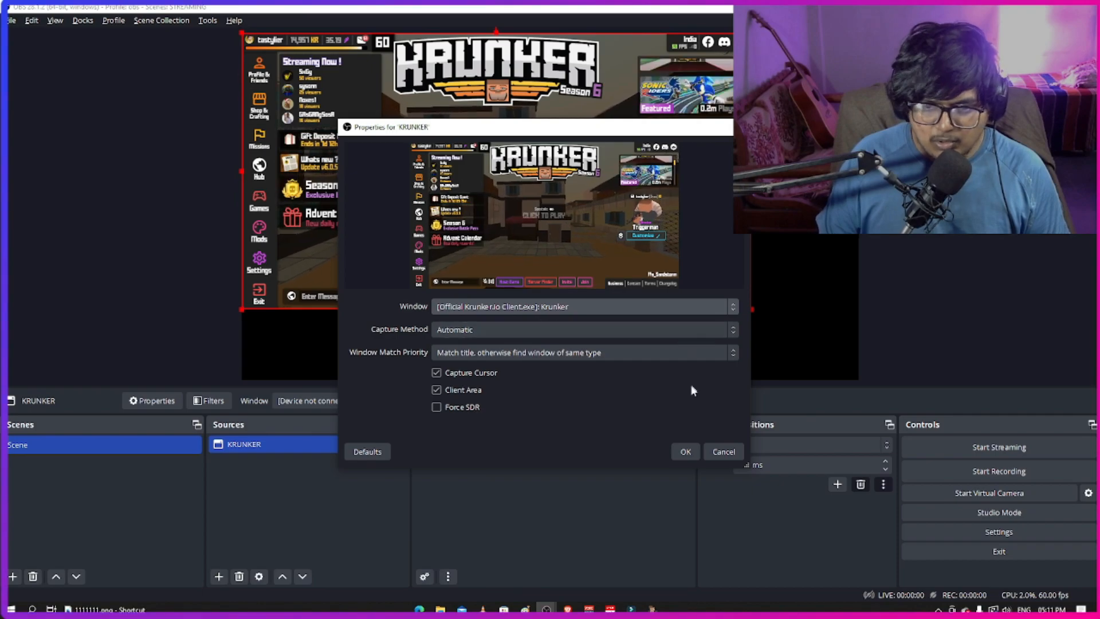
{"action": "left_click", "coordinate": [682, 452]}
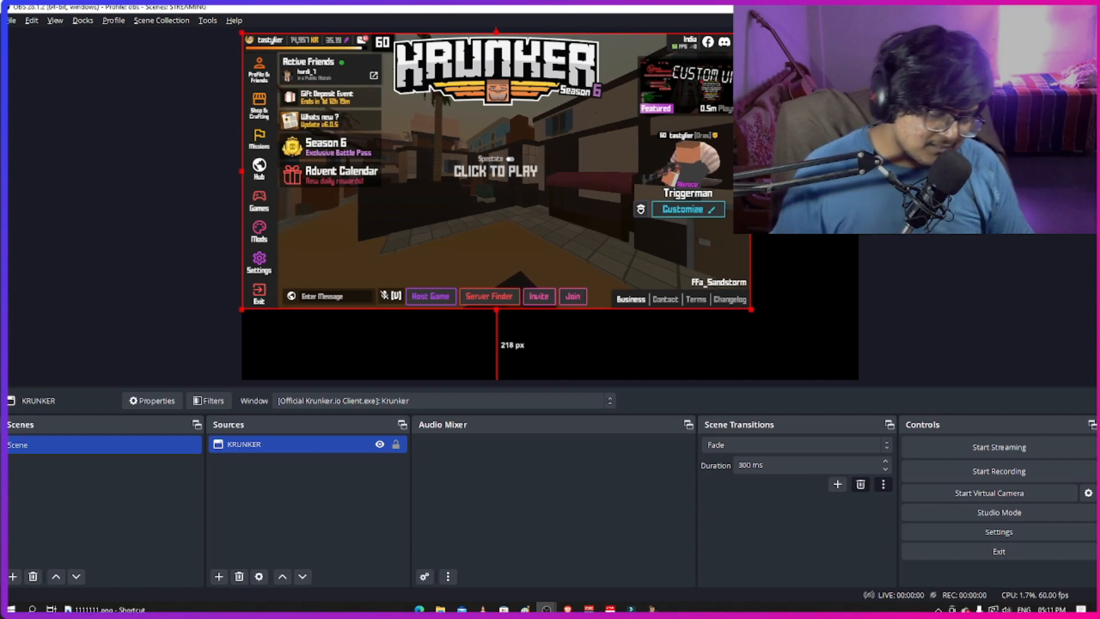
Fit the KRUNKER source to the whole canvas and lock it in place
{"action": "key", "text": "ctrl+f"}
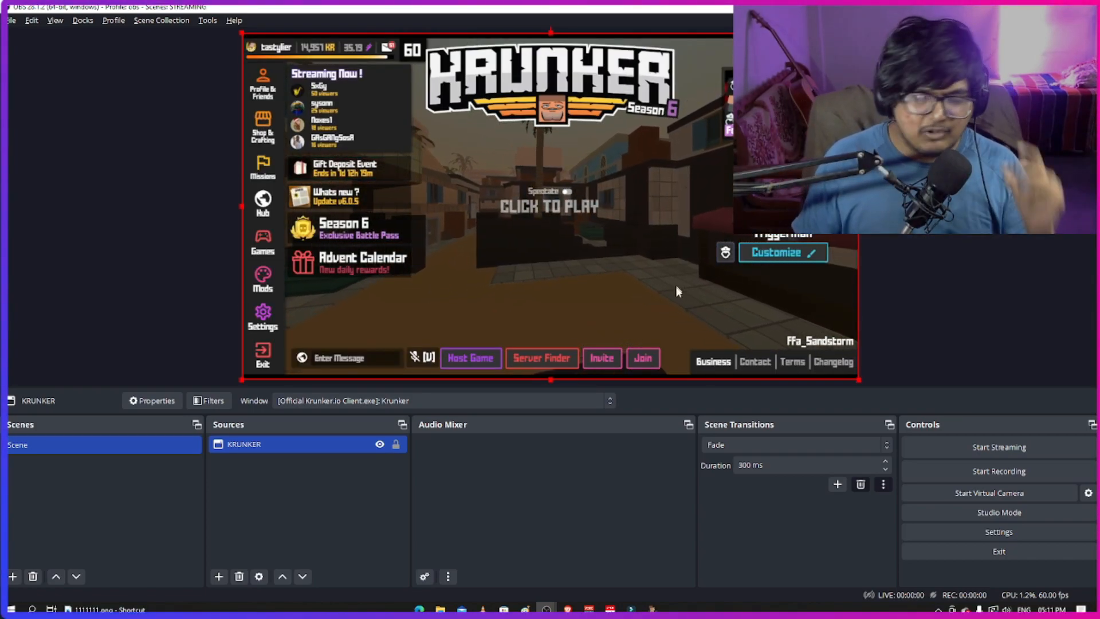
{"action": "left_click", "coordinate": [395, 445]}
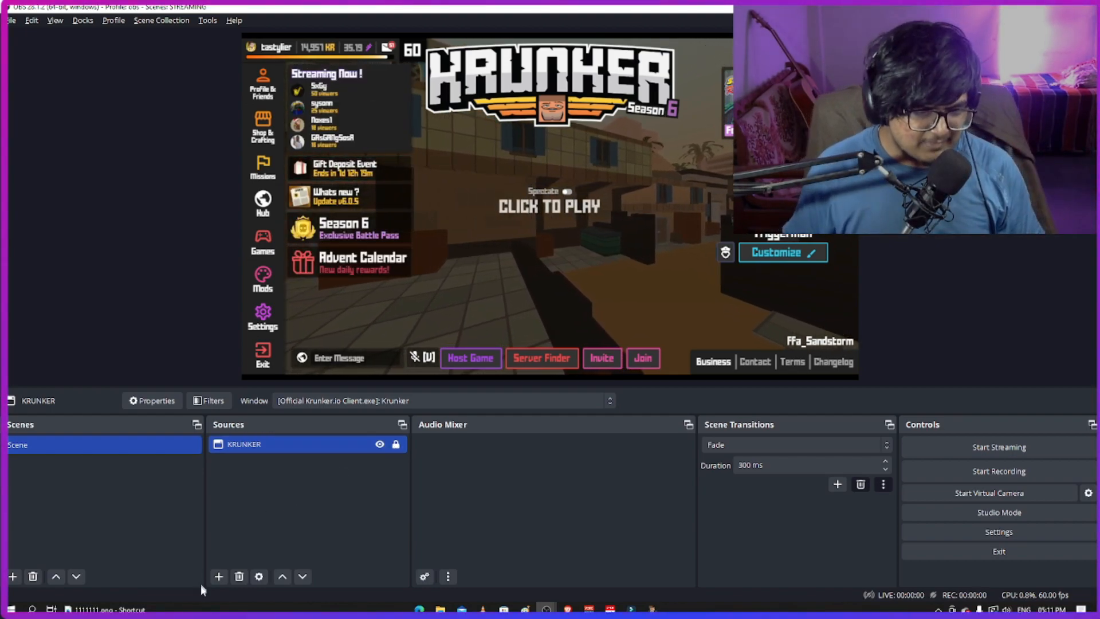
Add an Audio Output Capture source named NOICE SOUND on the Default device and lower its volume to about -5.8 dB
{"action": "left_click", "coordinate": [218, 577]}
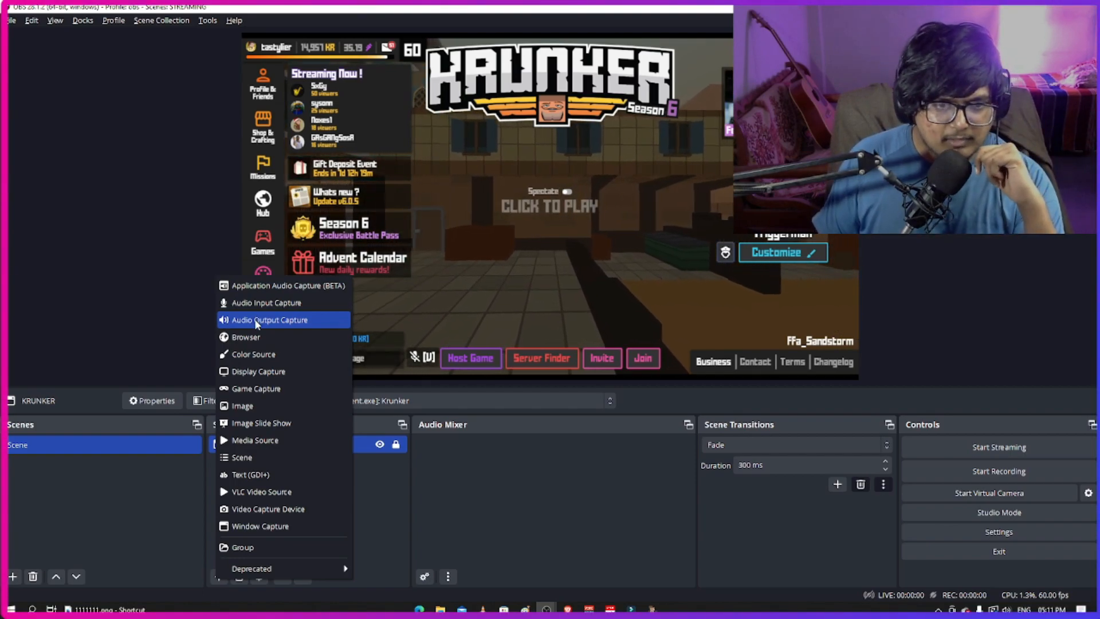
{"action": "left_click", "coordinate": [362, 503]}
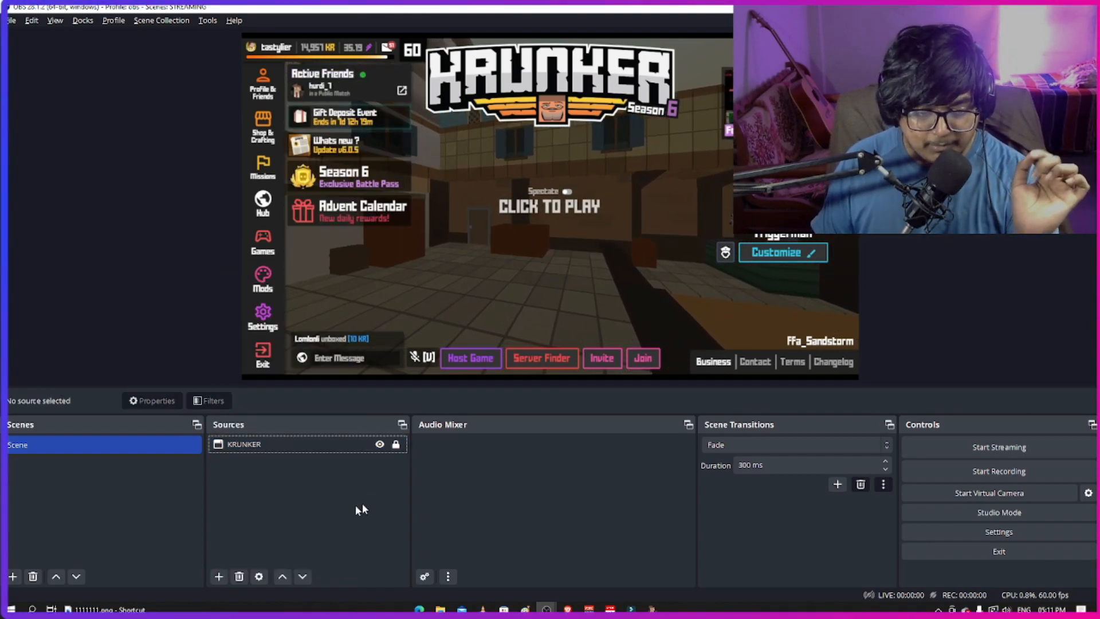
{"action": "left_click", "coordinate": [218, 576]}
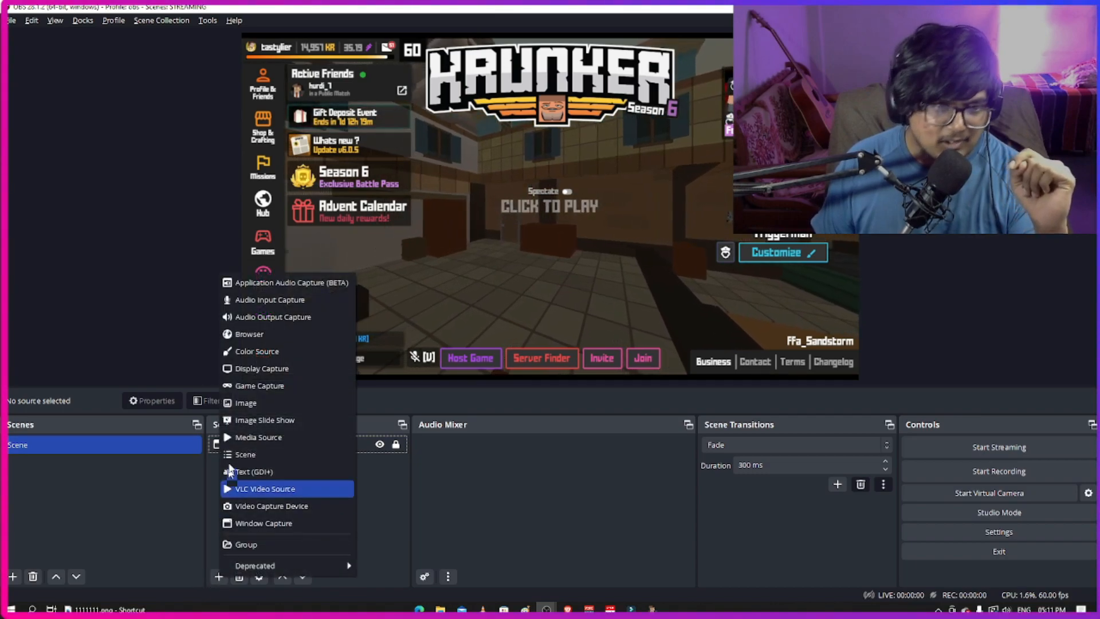
{"action": "left_click", "coordinate": [273, 317]}
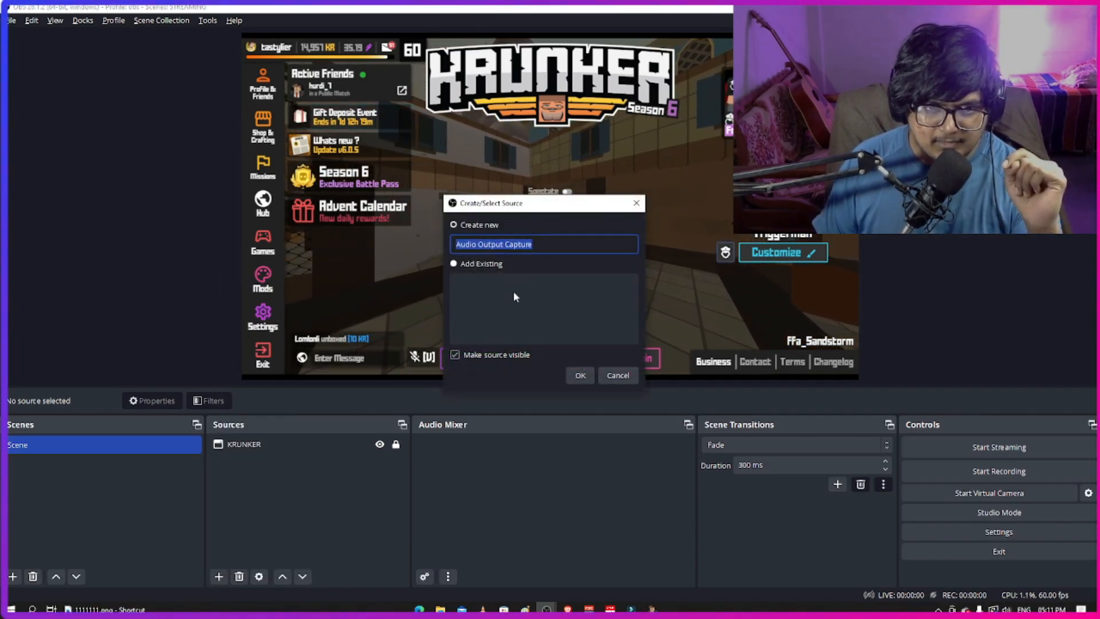
{"action": "key", "text": "BackSpace"}
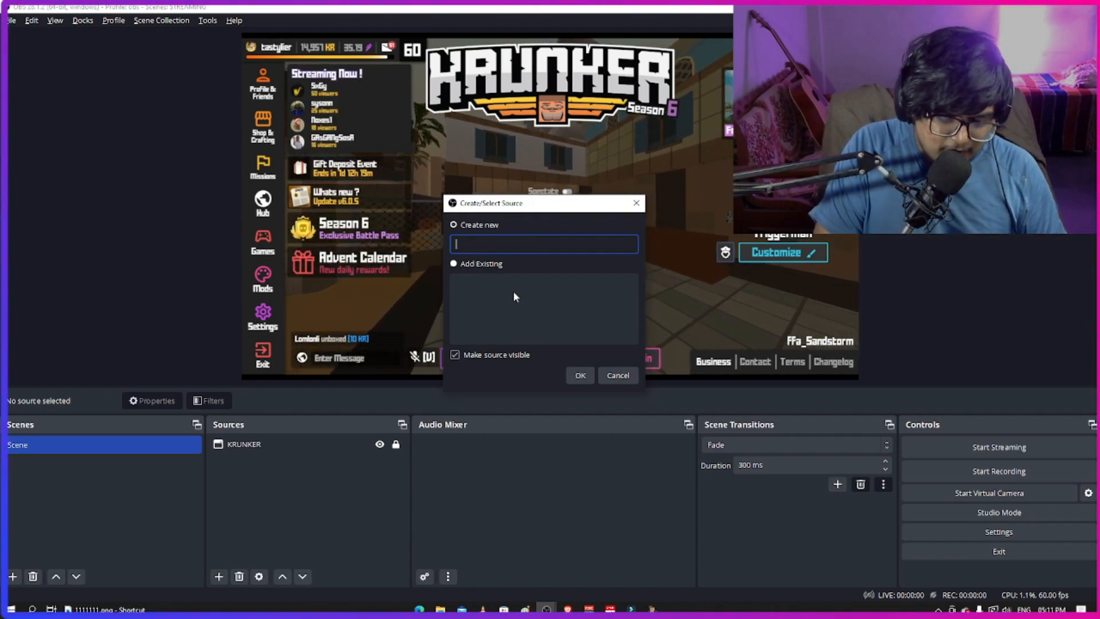
{"action": "type", "text": "NOICE SOUND"}
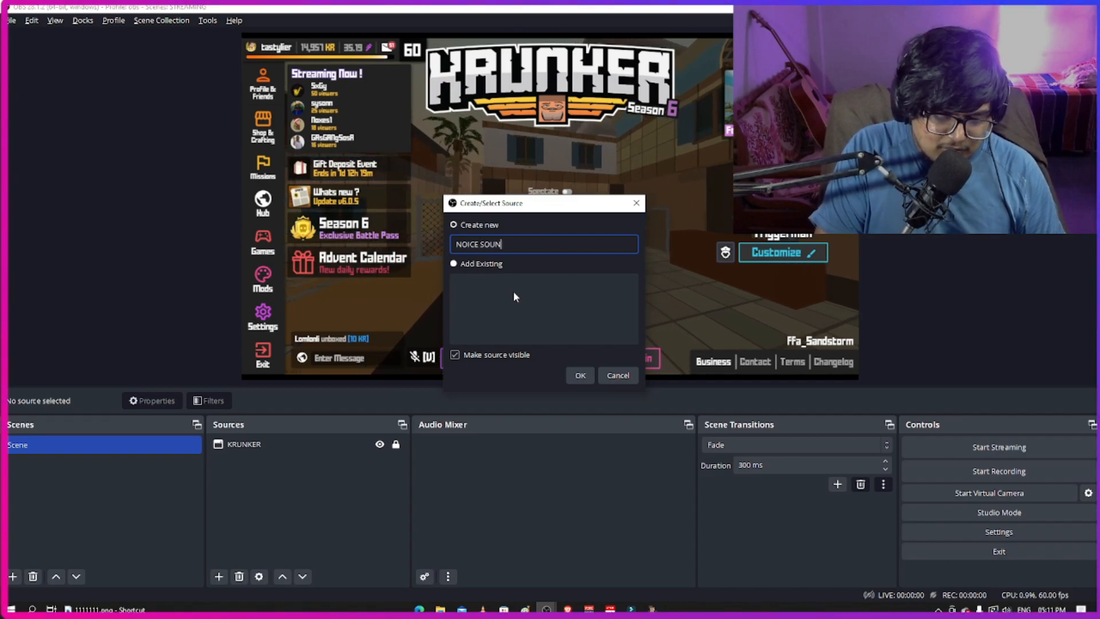
{"action": "key", "text": "Return"}
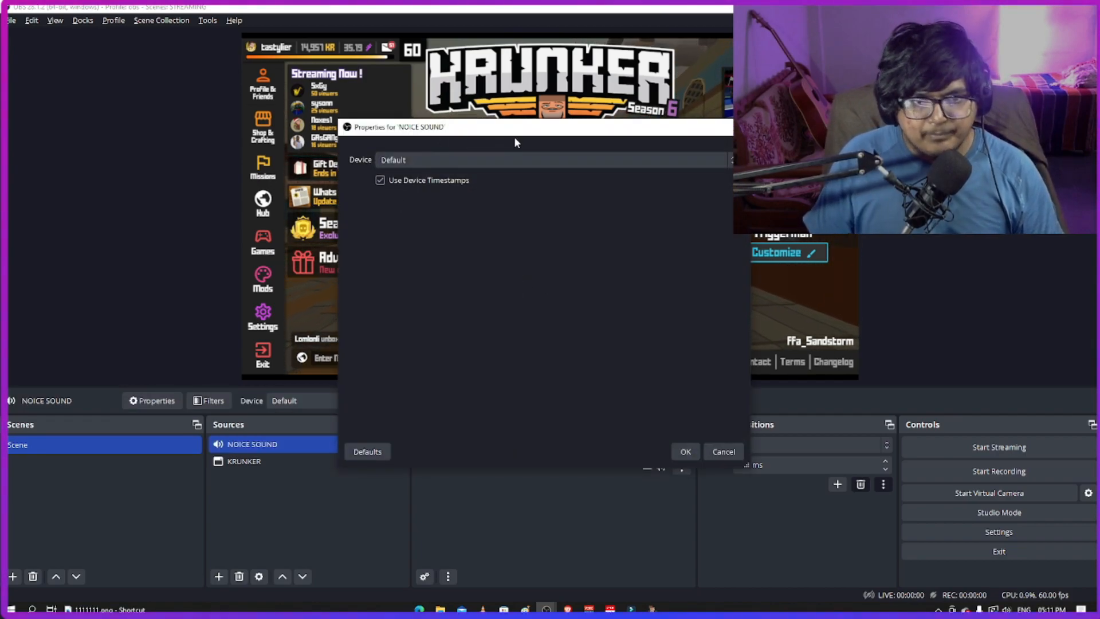
{"action": "left_click", "coordinate": [470, 160]}
{"action": "left_click", "coordinate": [472, 162]}
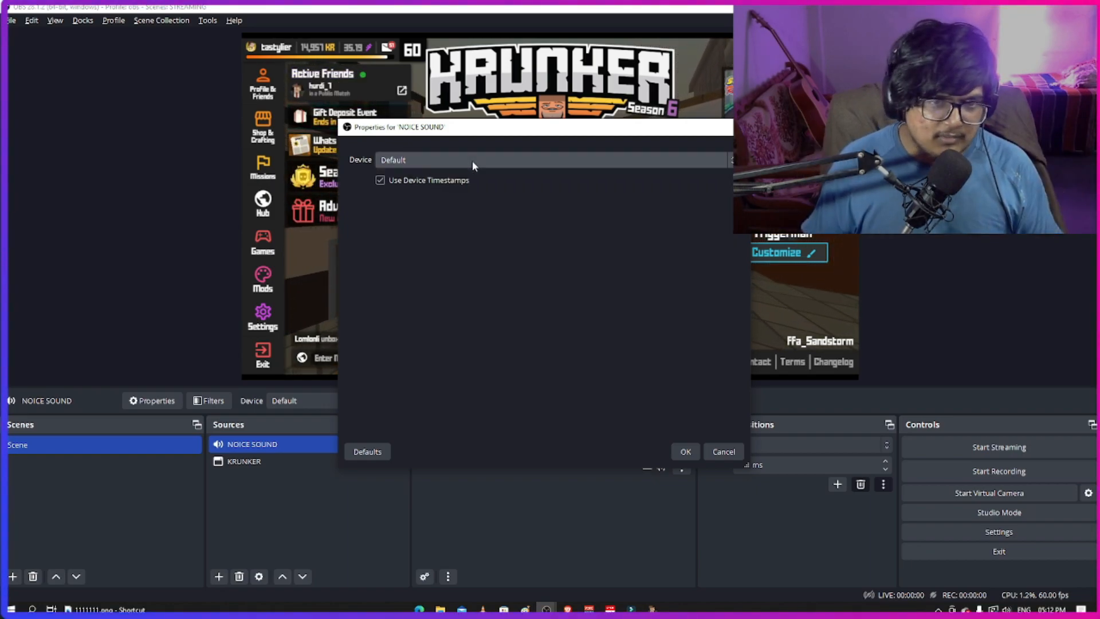
{"action": "left_click", "coordinate": [683, 452]}
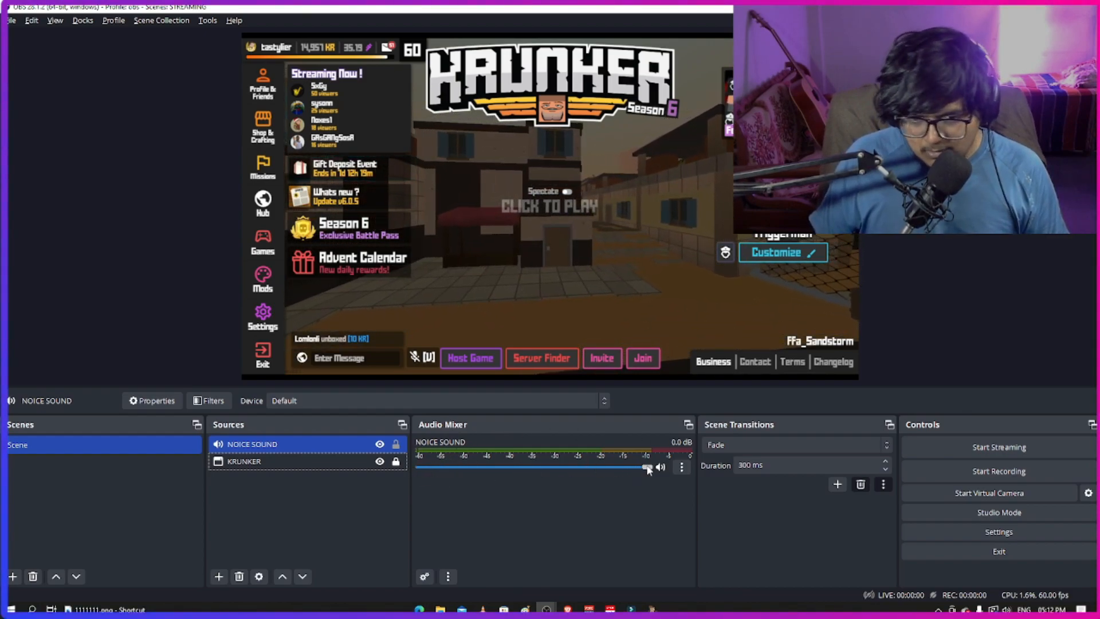
{"action": "left_click_drag", "start_coordinate": [647, 469], "coordinate": [593, 469]}
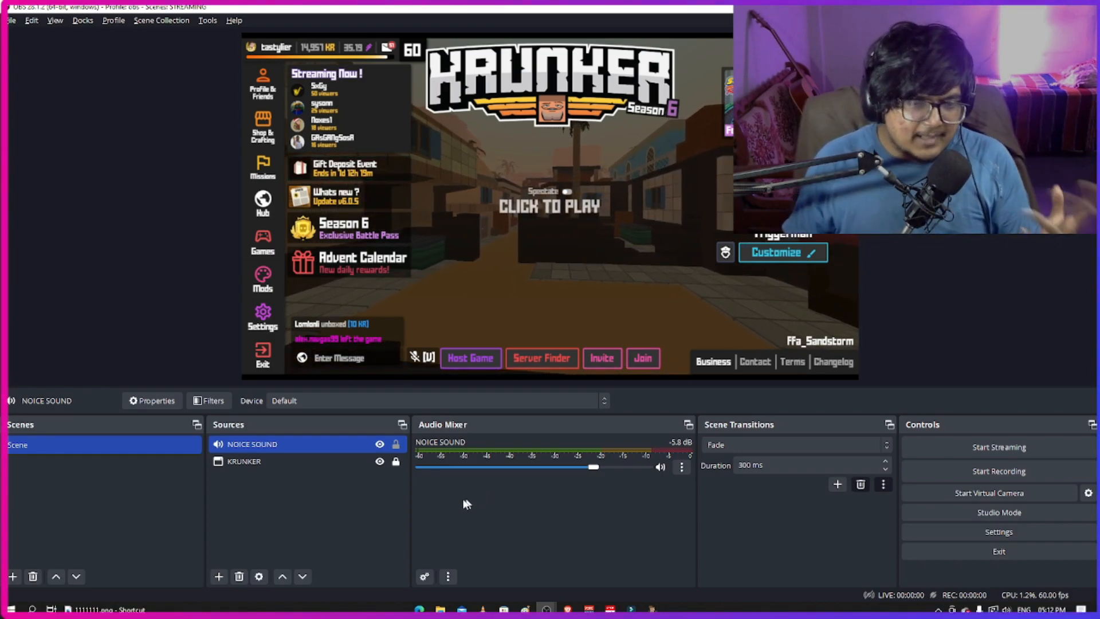
Create an Audio Input Capture source named MY SOUND
{"action": "left_click", "coordinate": [218, 576]}
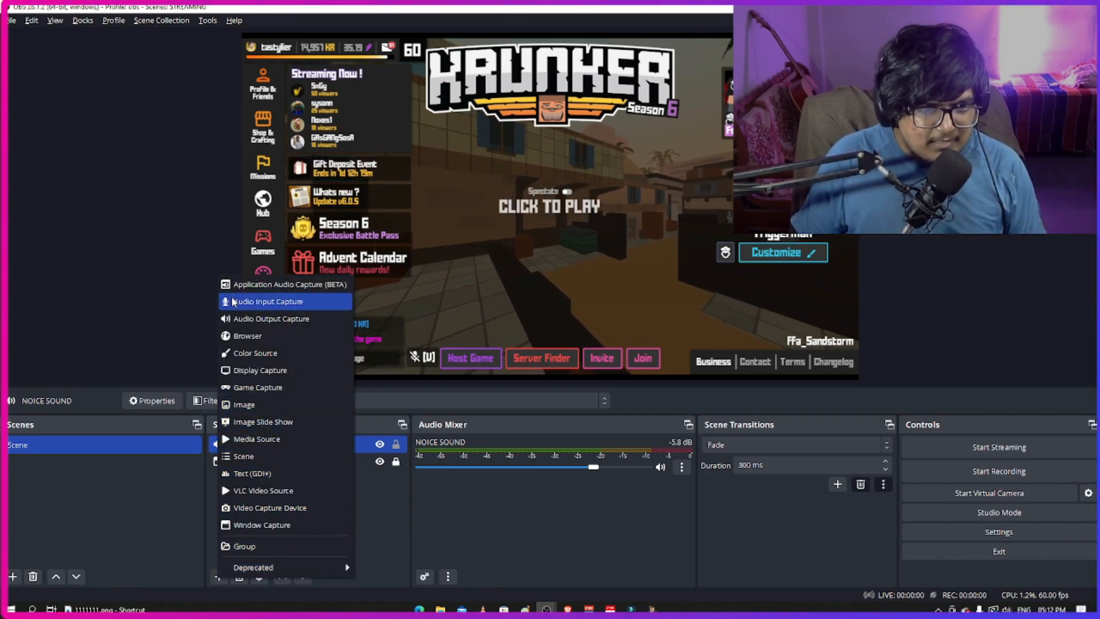
{"action": "left_click", "coordinate": [249, 301]}
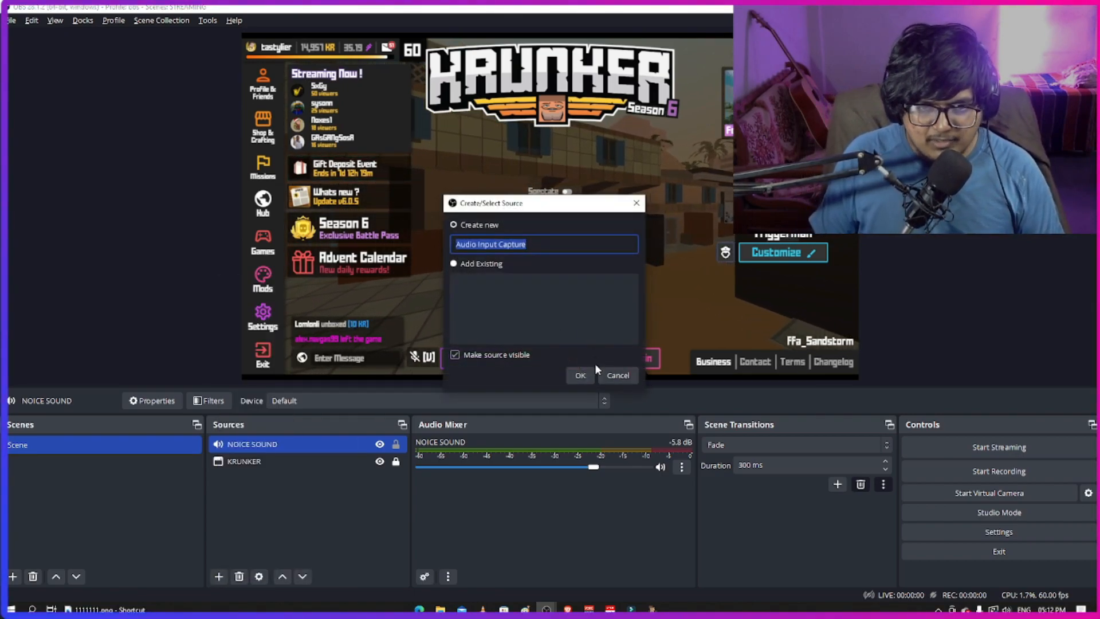
{"action": "key", "text": "BackSpace"}
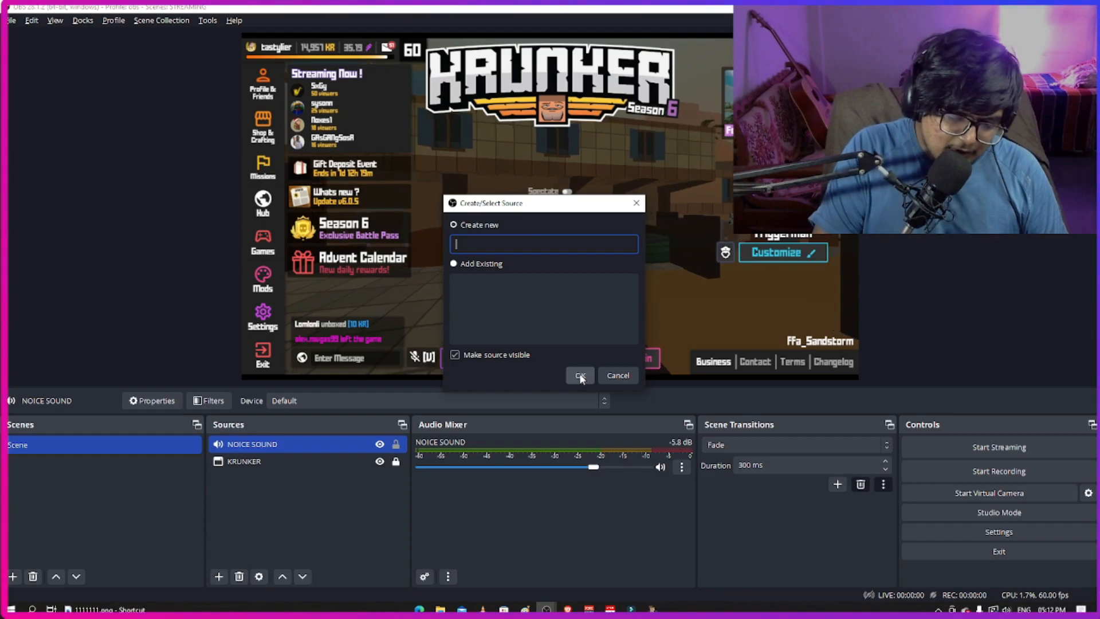
{"action": "type", "text": "MY SOIU"}
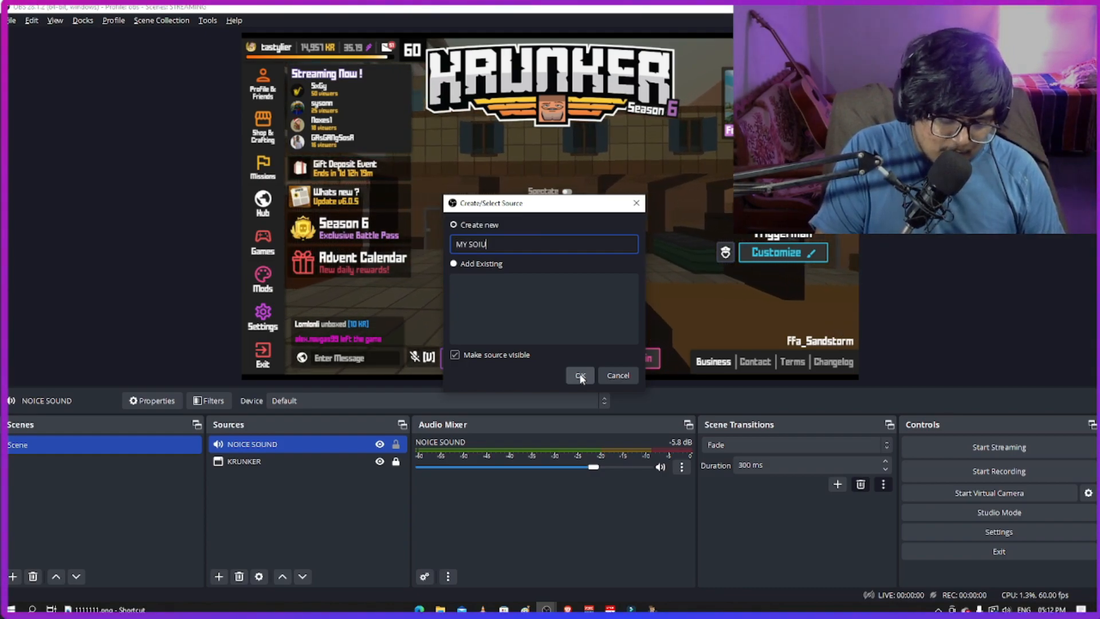
{"action": "key", "text": "BackSpace"}
{"action": "key", "text": "BackSpace"}
{"action": "type", "text": "UN"}
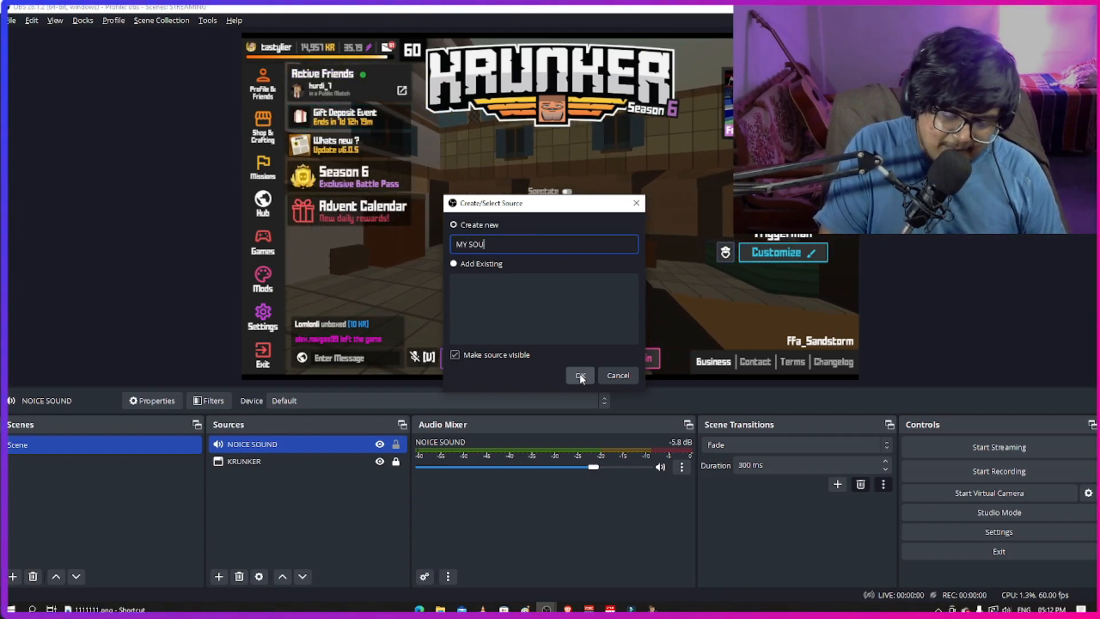
{"action": "type", "text": "D"}
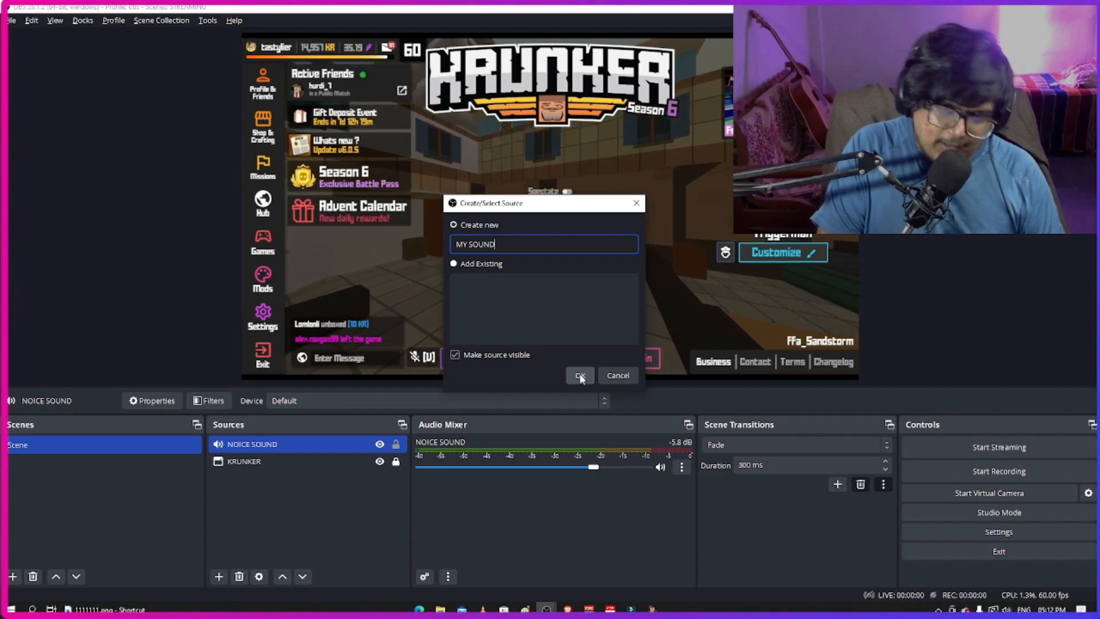
{"action": "left_click", "coordinate": [580, 375]}
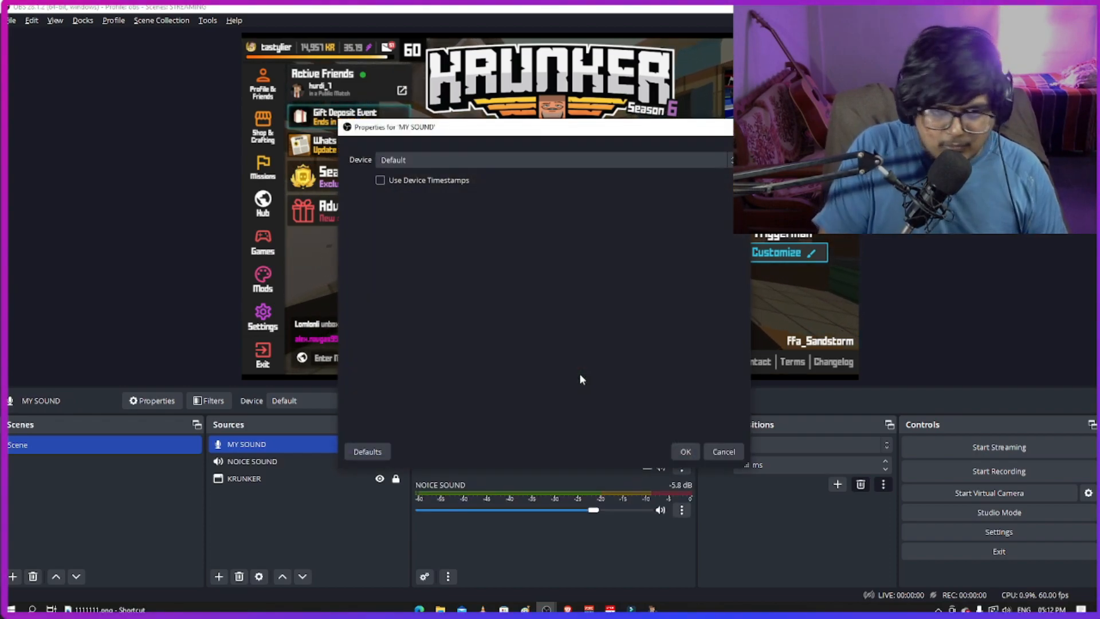
Accept the Default device for the MY SOUND source and lower its volume to about -6.0 dB
{"action": "left_click", "coordinate": [432, 161]}
{"action": "left_click", "coordinate": [432, 160]}
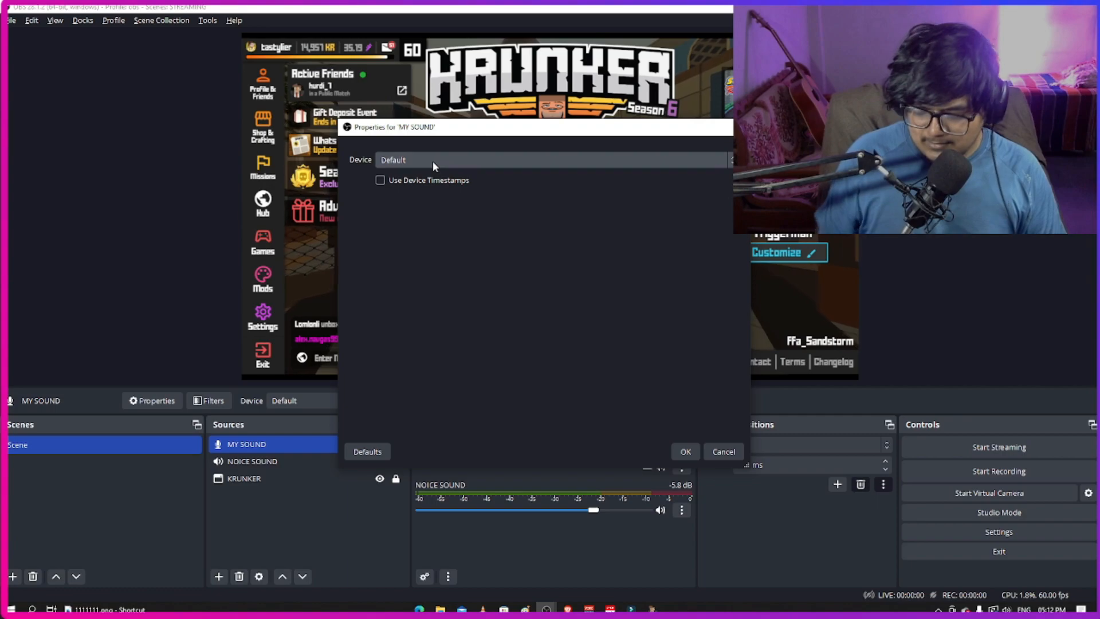
{"action": "left_click", "coordinate": [679, 455]}
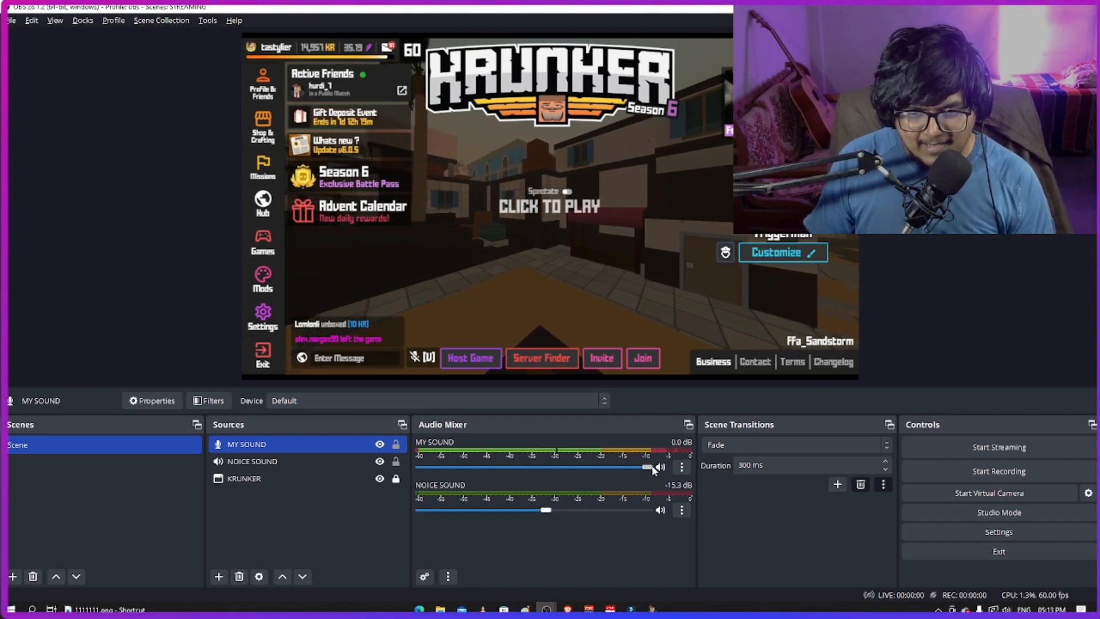
{"action": "left_click_drag", "start_coordinate": [596, 472], "coordinate": [593, 472]}
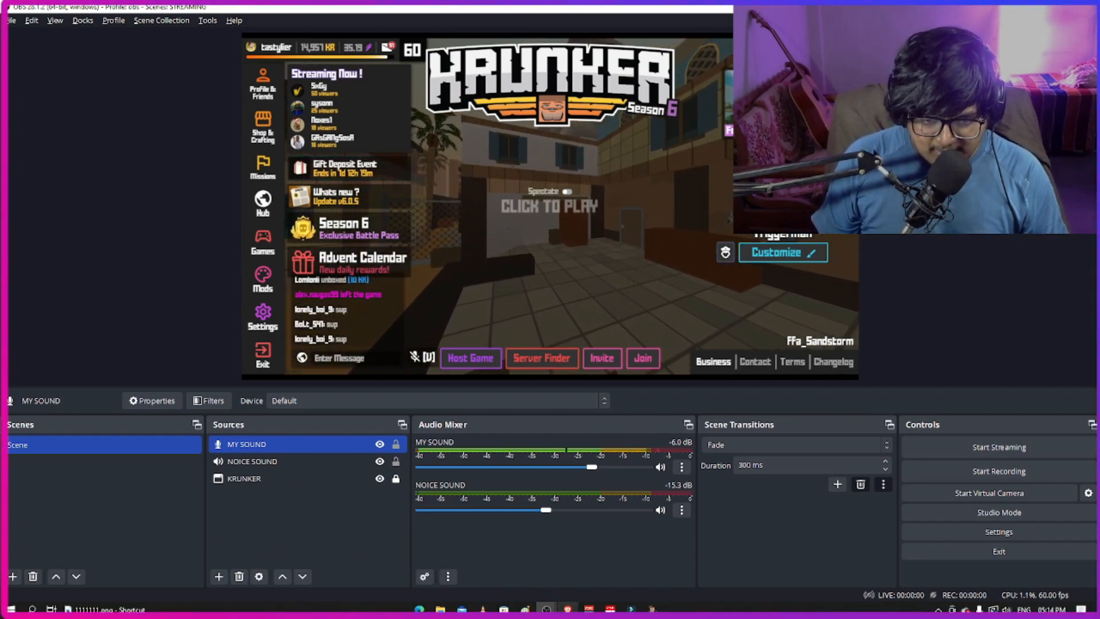
Switch to the Brave browser, look up STREAMLABS and copy the Alert Box widget URL from its dashboard
{"action": "left_click", "coordinate": [567, 609]}
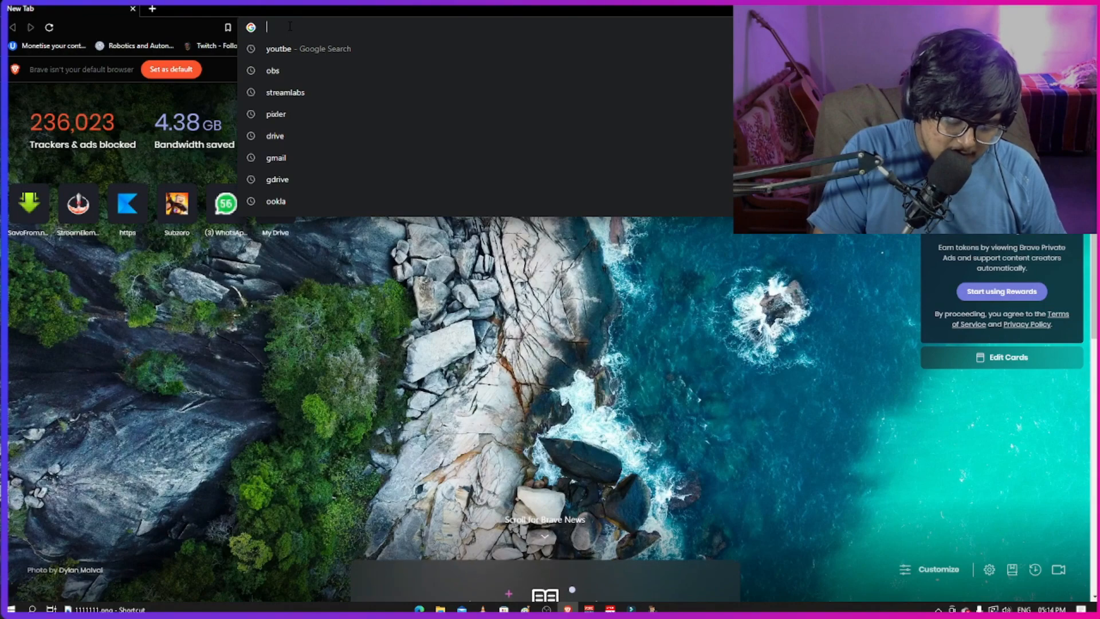
{"action": "type", "text": "STREAMLABS"}
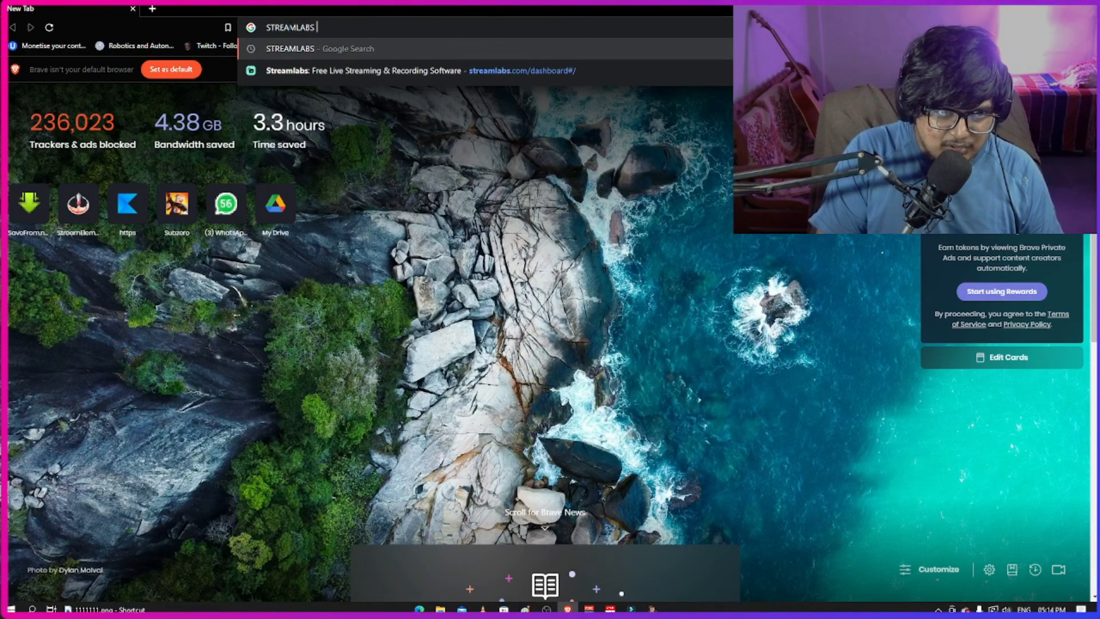
{"action": "key", "text": "Return"}
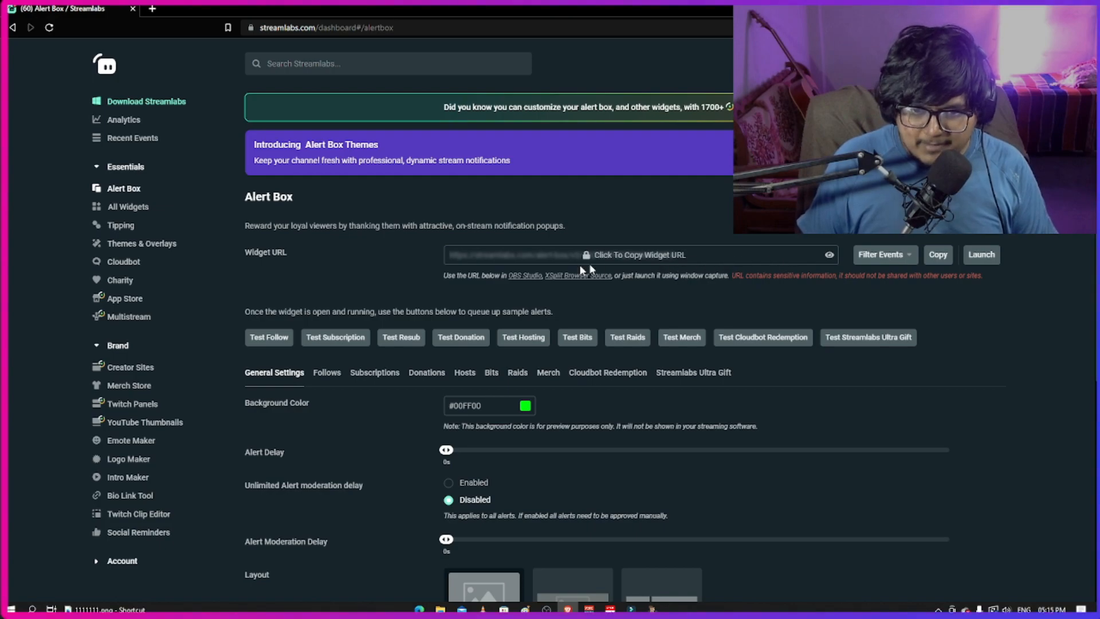
{"action": "left_click", "coordinate": [939, 258]}
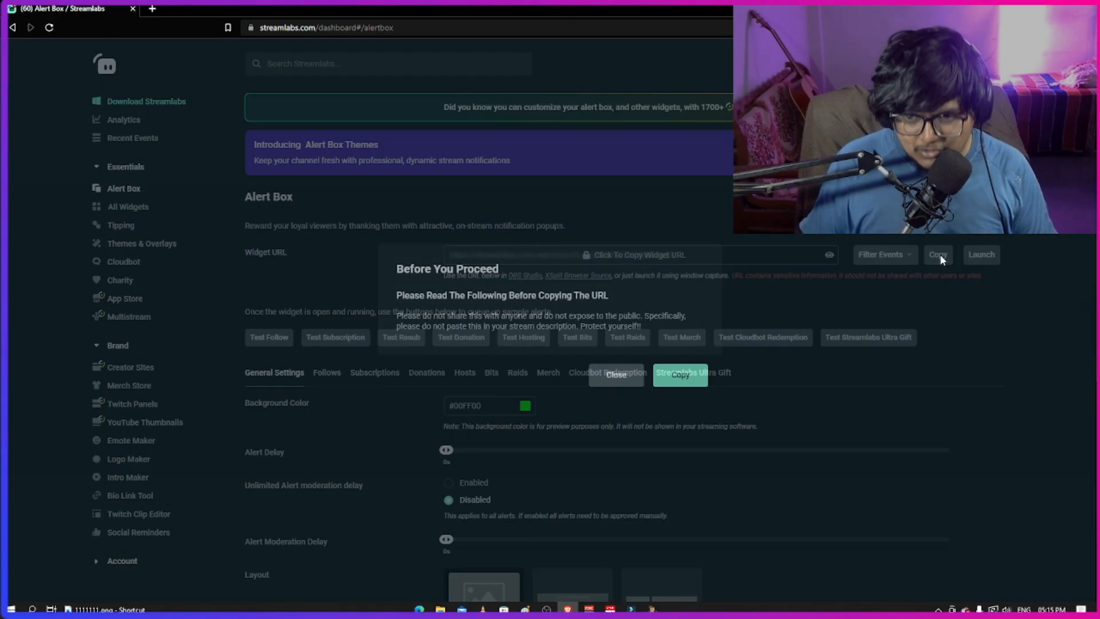
{"action": "left_click", "coordinate": [680, 376]}
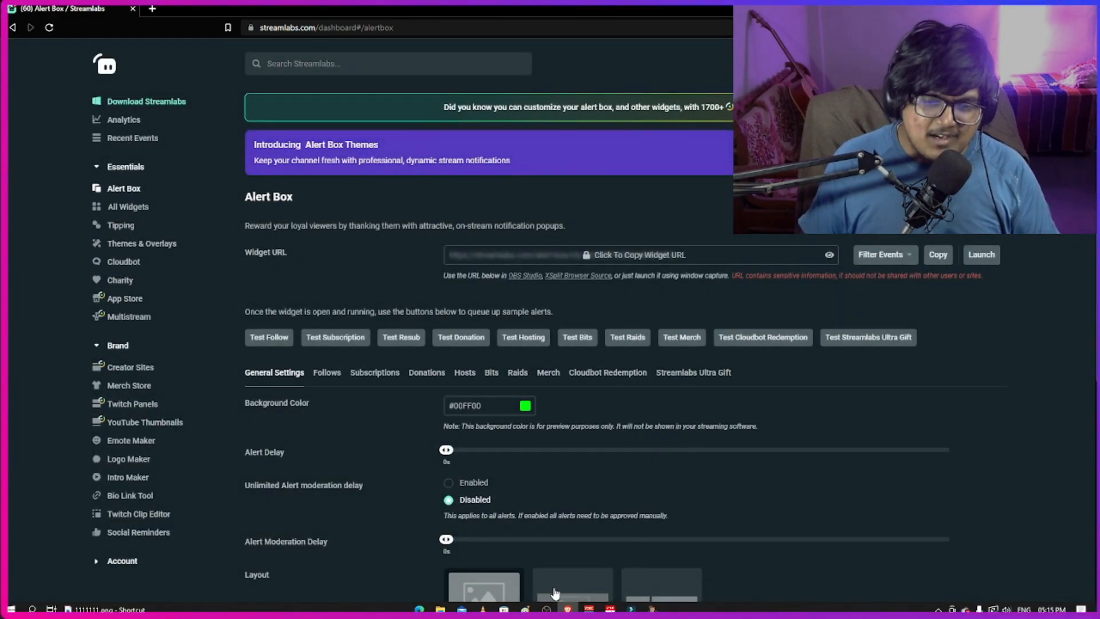
Switch back to OBS Studio and create a Browser source named ALERTS
{"action": "mouse_move", "coordinate": [546, 609]}
{"action": "left_click", "coordinate": [563, 552]}
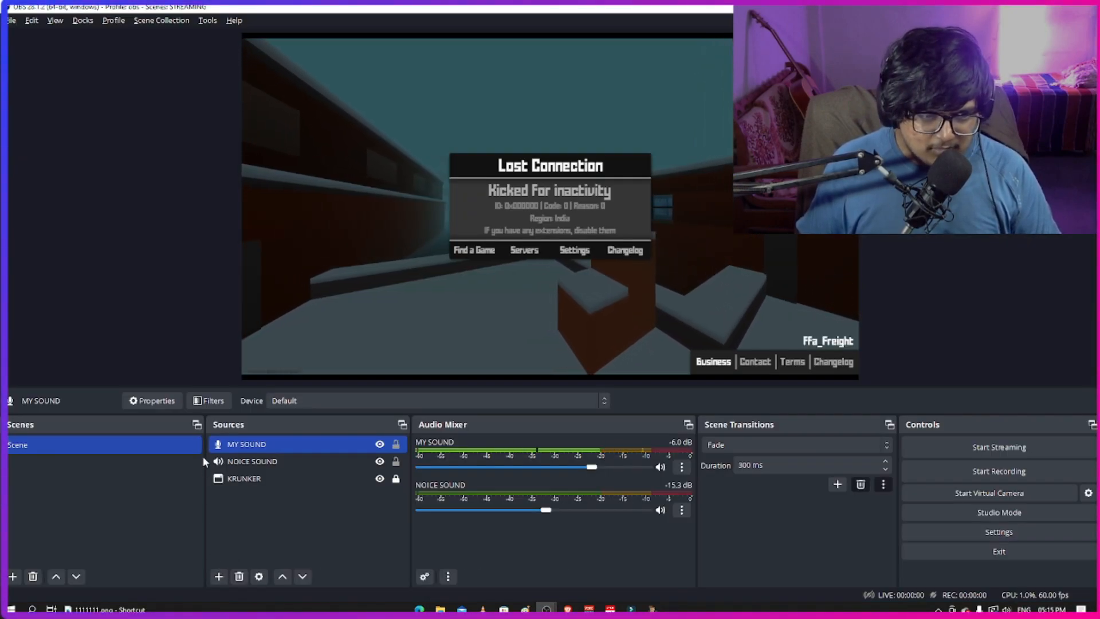
{"action": "left_click", "coordinate": [219, 577]}
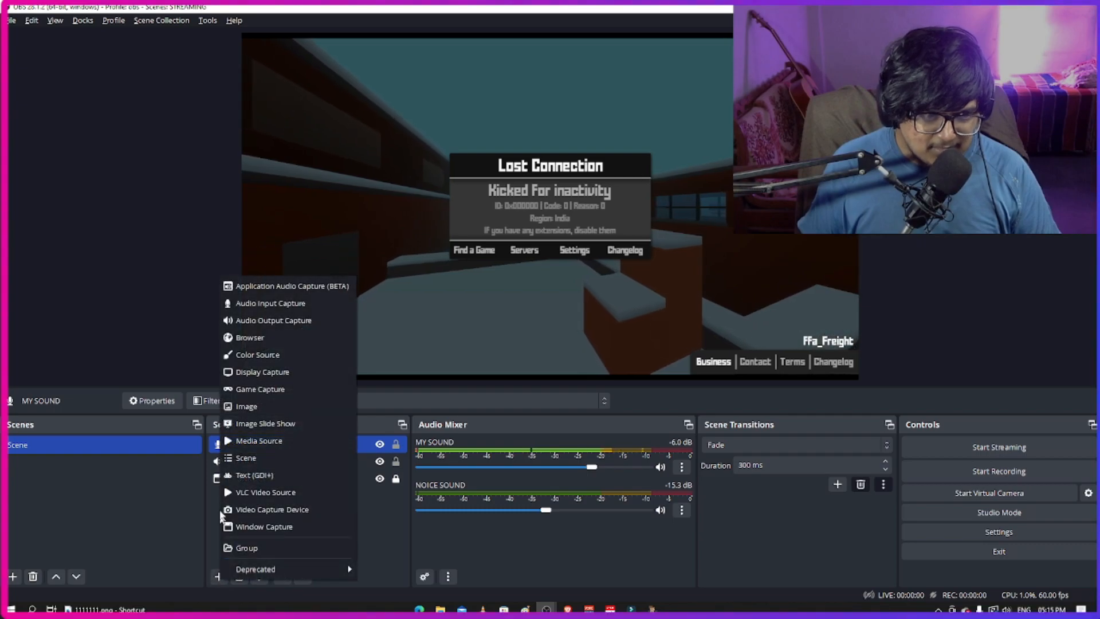
{"action": "left_click", "coordinate": [268, 342]}
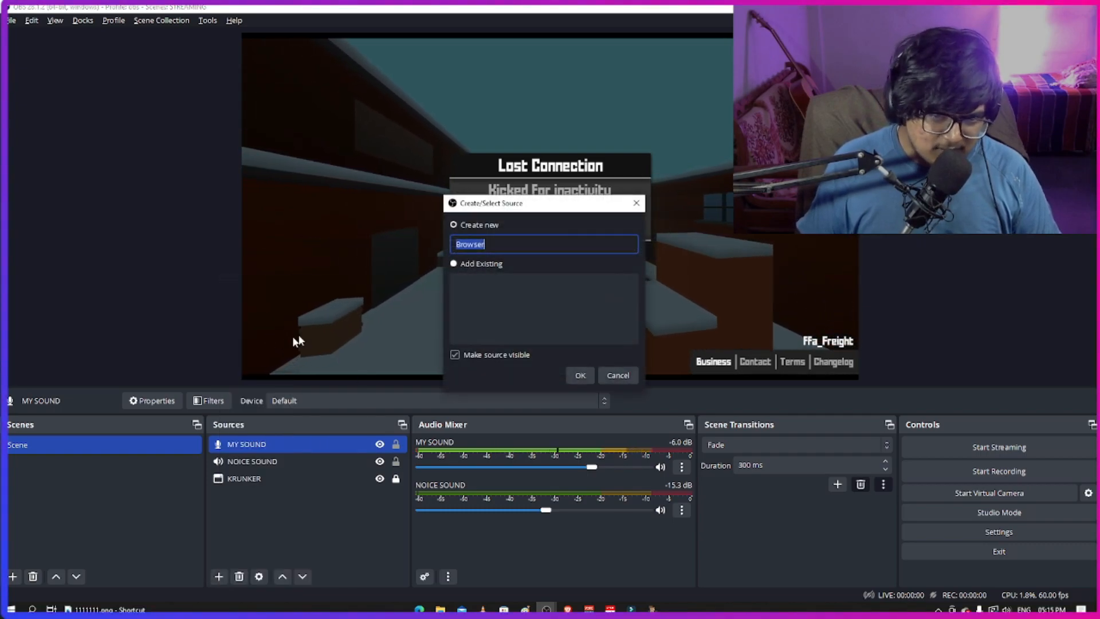
{"action": "key", "text": "BackSpace"}
{"action": "type", "text": "ALERTS"}
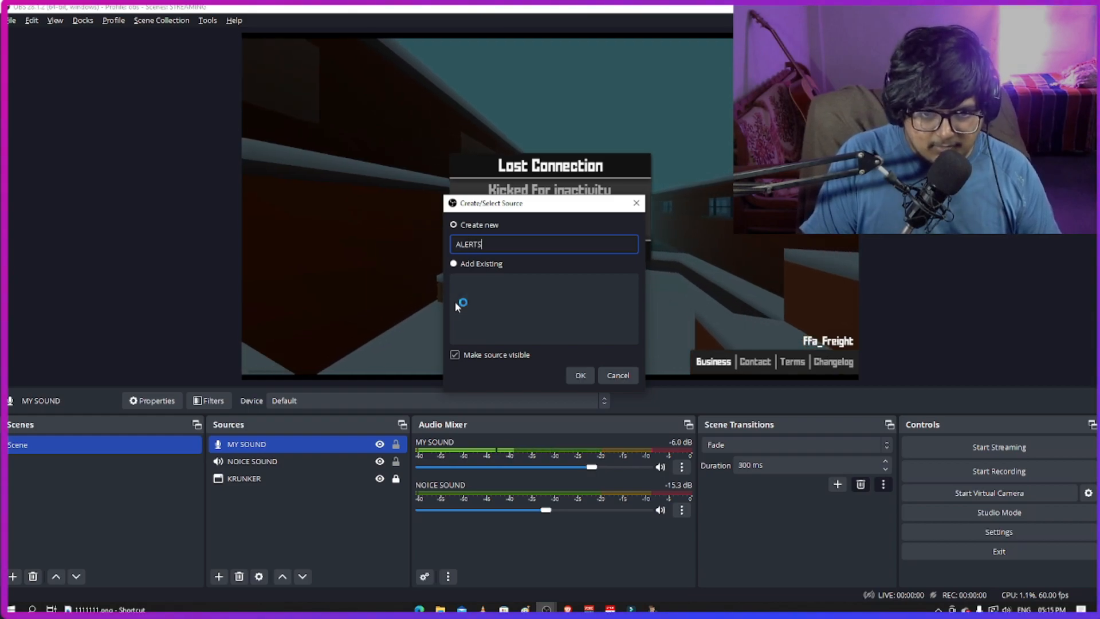
{"action": "key", "text": "Return"}
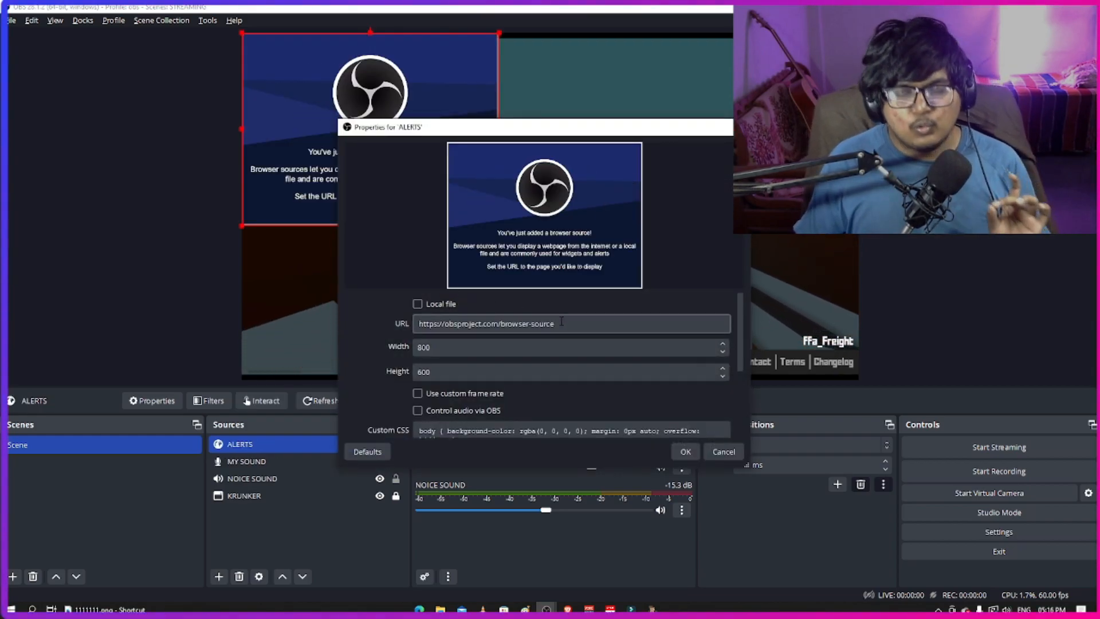
Paste the private Streamlabs widget URL into the ALERTS source, enable Control audio via OBS and lower its volume to about -8.8 dB
{"action": "left_click", "coordinate": [561, 322]}
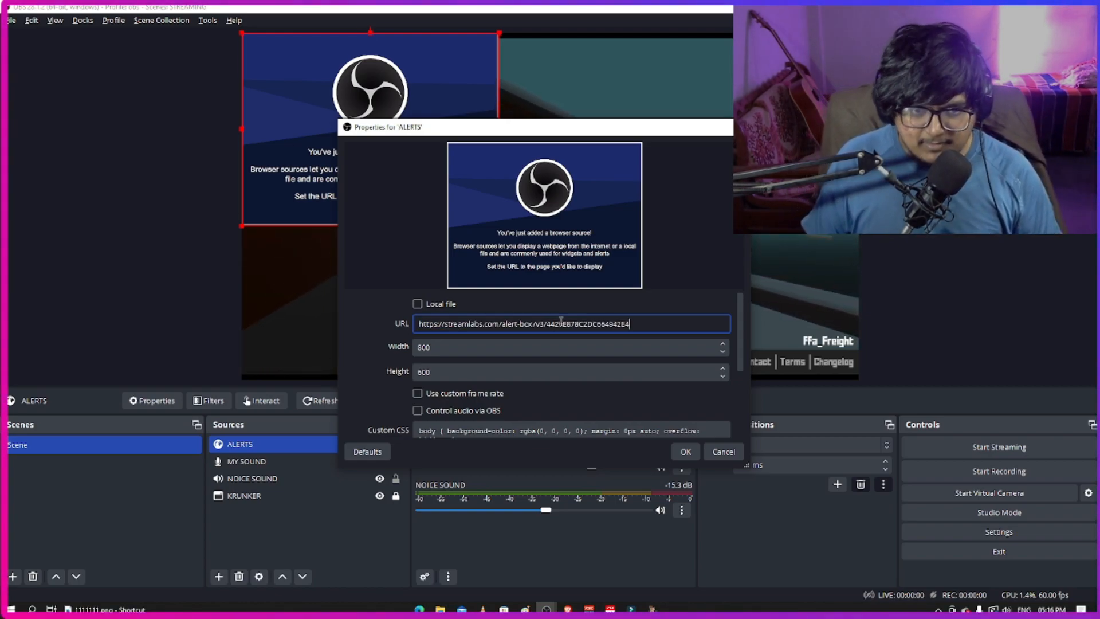
{"action": "left_click", "coordinate": [418, 410]}
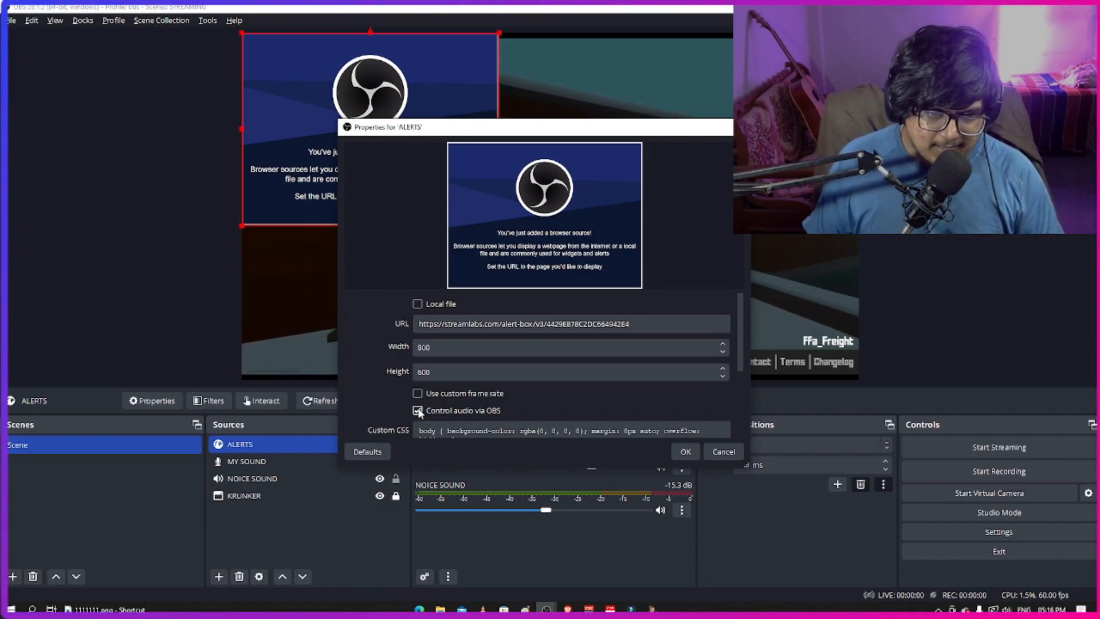
{"action": "left_click", "coordinate": [685, 452]}
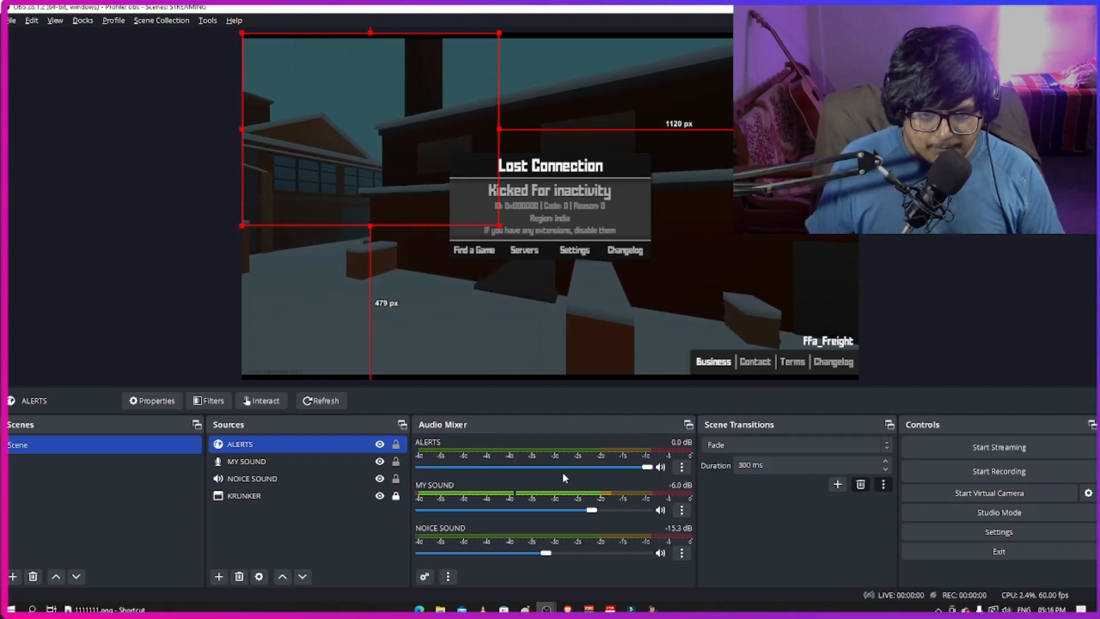
{"action": "left_click_drag", "start_coordinate": [642, 467], "coordinate": [516, 469]}
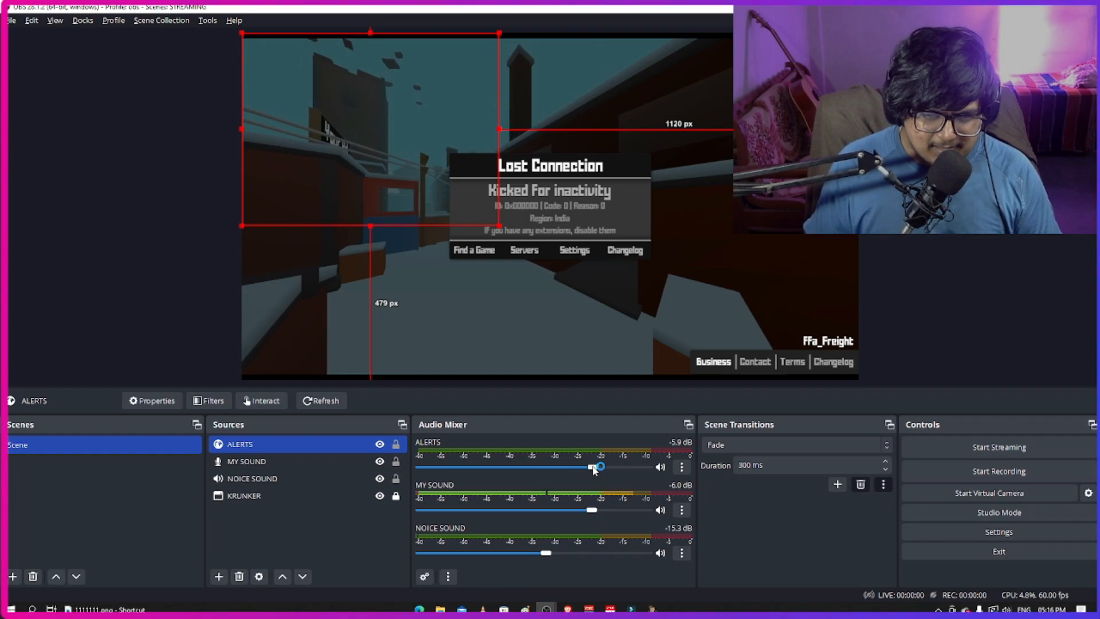
{"action": "left_click_drag", "start_coordinate": [593, 469], "coordinate": [574, 469]}
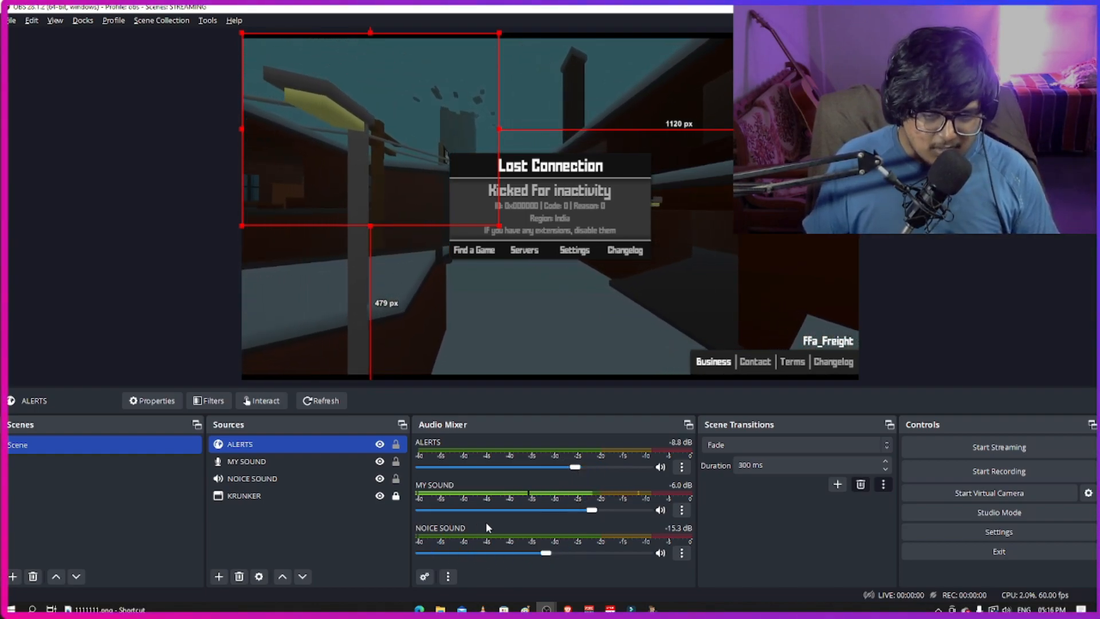
Set the ALERTS source's audio monitoring to Monitor and Output in Advanced Audio Properties and nudge the source slightly in the preview
{"action": "left_click", "coordinate": [680, 467]}
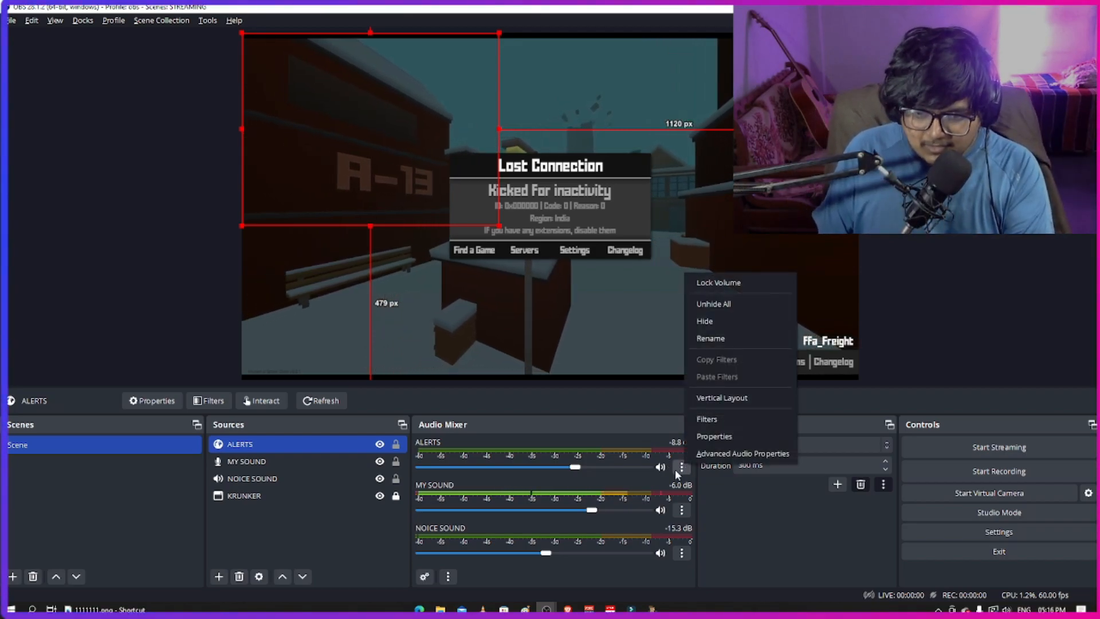
{"action": "left_click", "coordinate": [743, 453]}
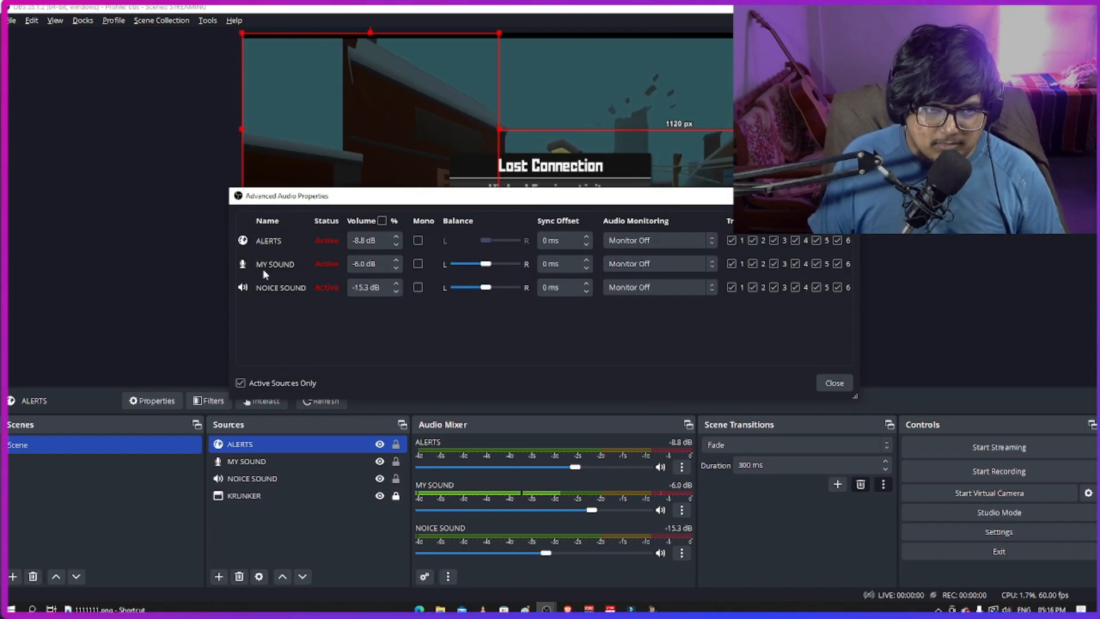
{"action": "left_click", "coordinate": [664, 241]}
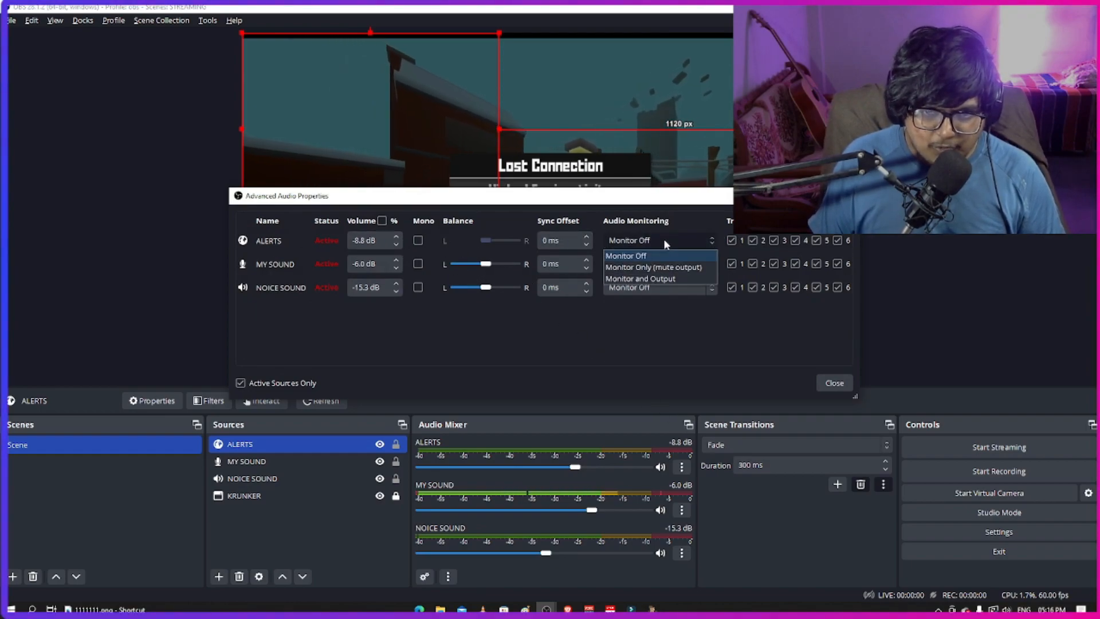
{"action": "left_click", "coordinate": [659, 280]}
{"action": "left_click", "coordinate": [841, 387]}
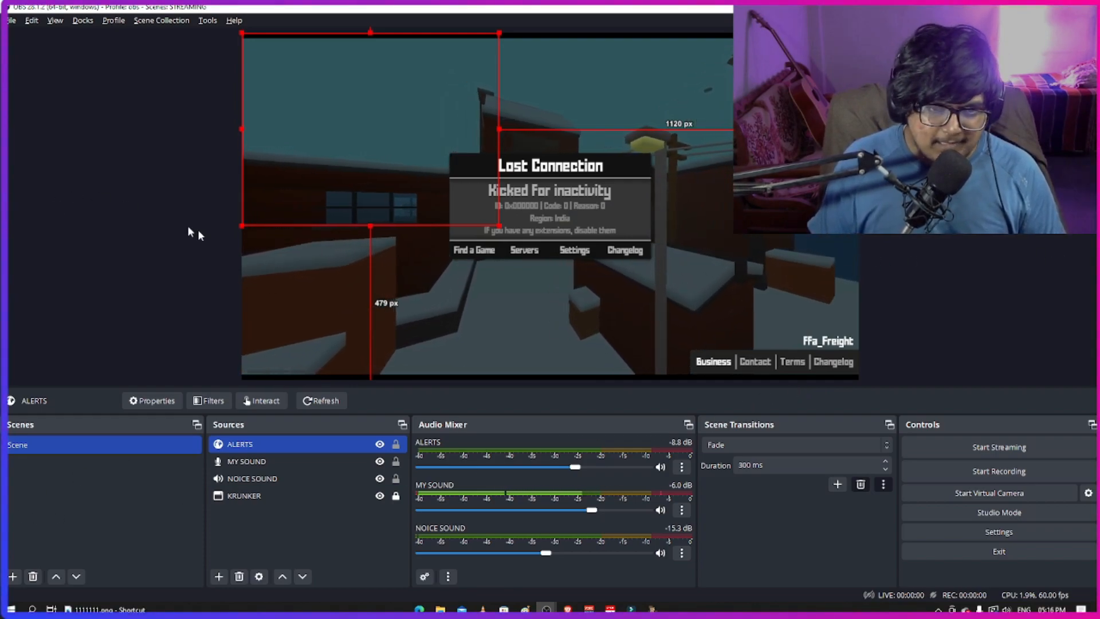
{"action": "mouse_move", "coordinate": [334, 143]}
{"action": "left_mouse_down"}
{"action": "mouse_move", "coordinate": [386, 169]}
{"action": "mouse_move", "coordinate": [283, 162]}
{"action": "mouse_move", "coordinate": [317, 148]}
{"action": "mouse_move", "coordinate": [309, 140]}
{"action": "mouse_move", "coordinate": [714, 140]}
{"action": "mouse_move", "coordinate": [385, 275]}
{"action": "mouse_move", "coordinate": [410, 292]}
{"action": "mouse_move", "coordinate": [678, 281]}
{"action": "mouse_move", "coordinate": [347, 148]}
{"action": "left_mouse_up"}
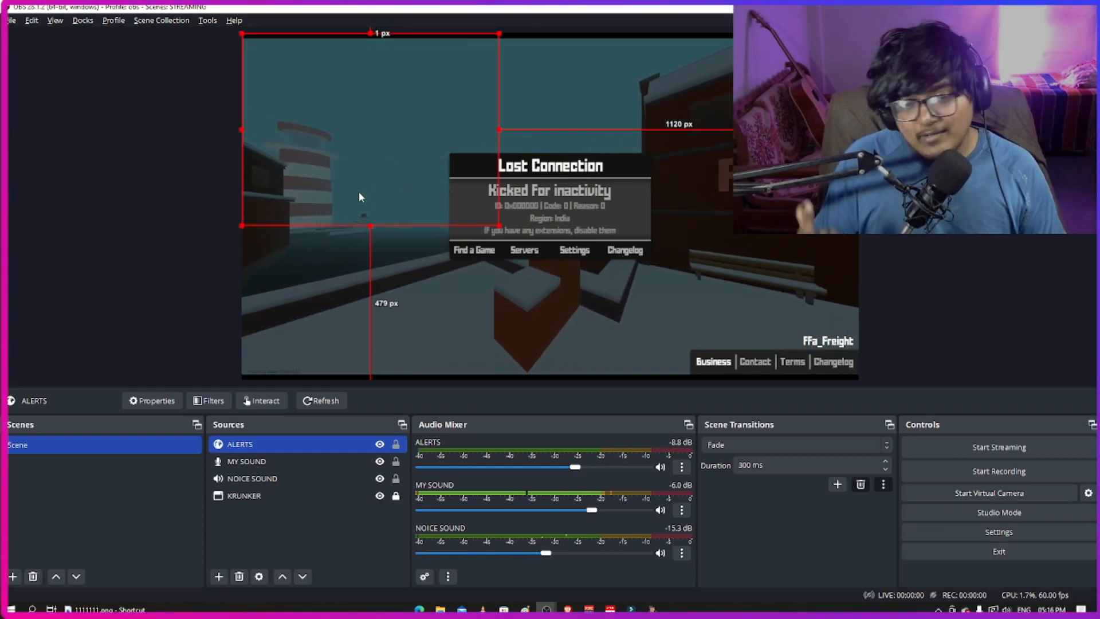
Switch to the Streamlabs Alert Box page in Brave, send test follow and test subscription alerts, and check them in OBS Studio
{"action": "key", "text": "alt+Tab"}
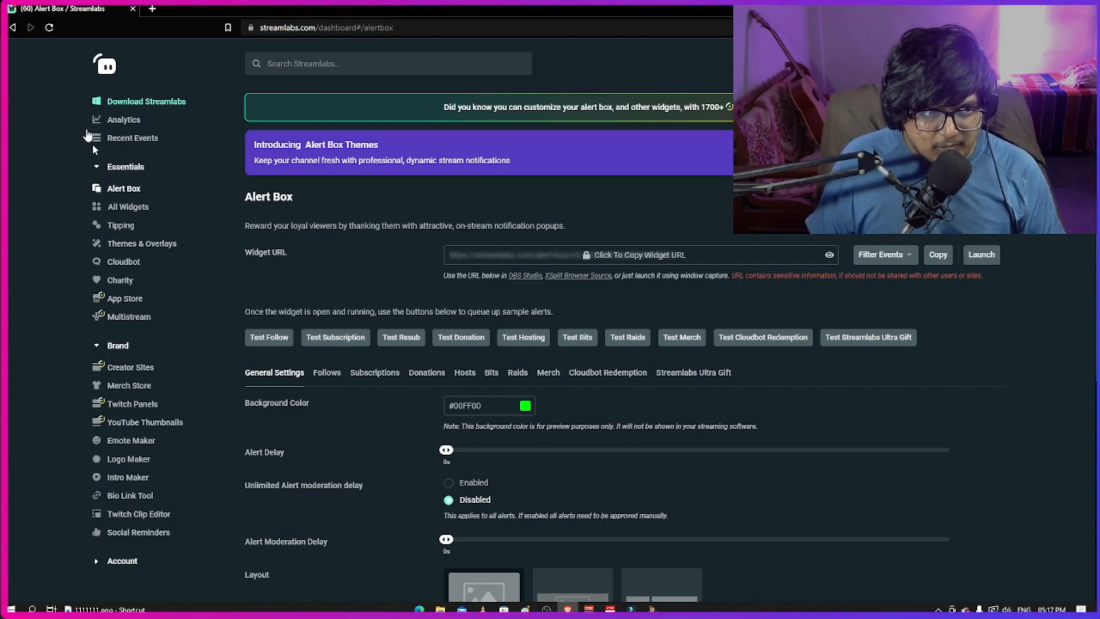
{"action": "left_click", "coordinate": [269, 338]}
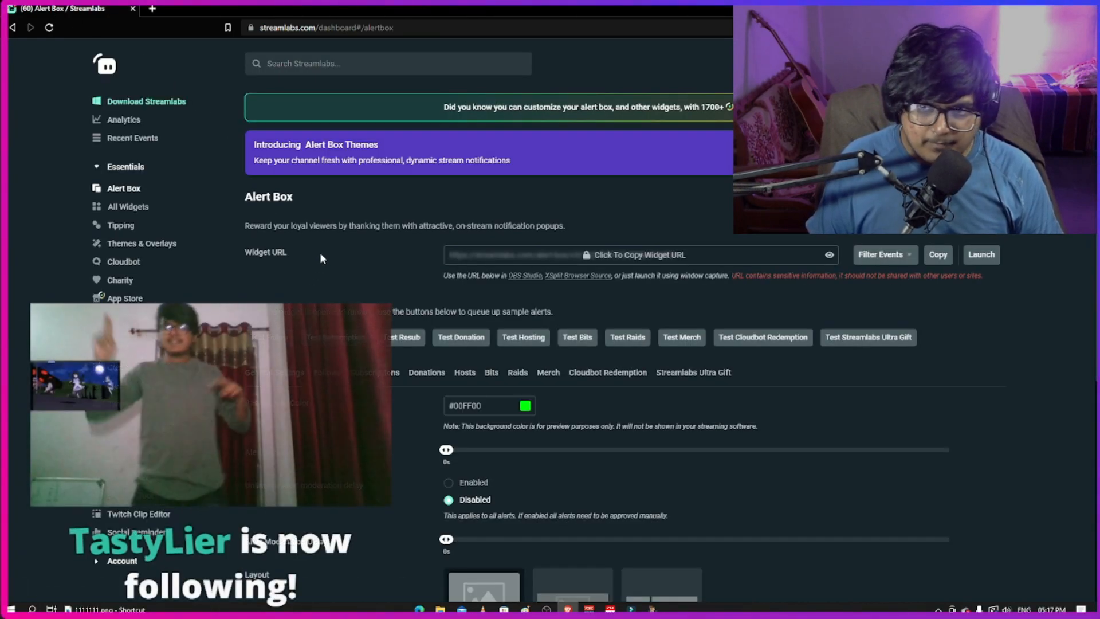
{"action": "key", "text": "alt+Tab"}
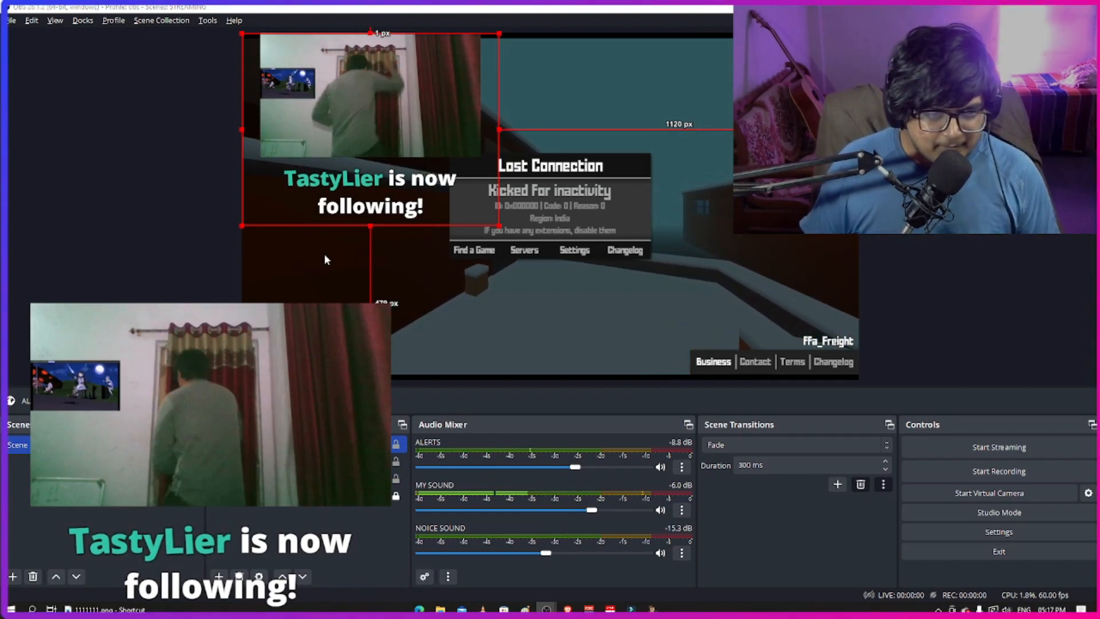
{"action": "key", "text": "alt+Tab"}
{"action": "left_click", "coordinate": [343, 339]}
{"action": "key", "text": "alt+Tab"}
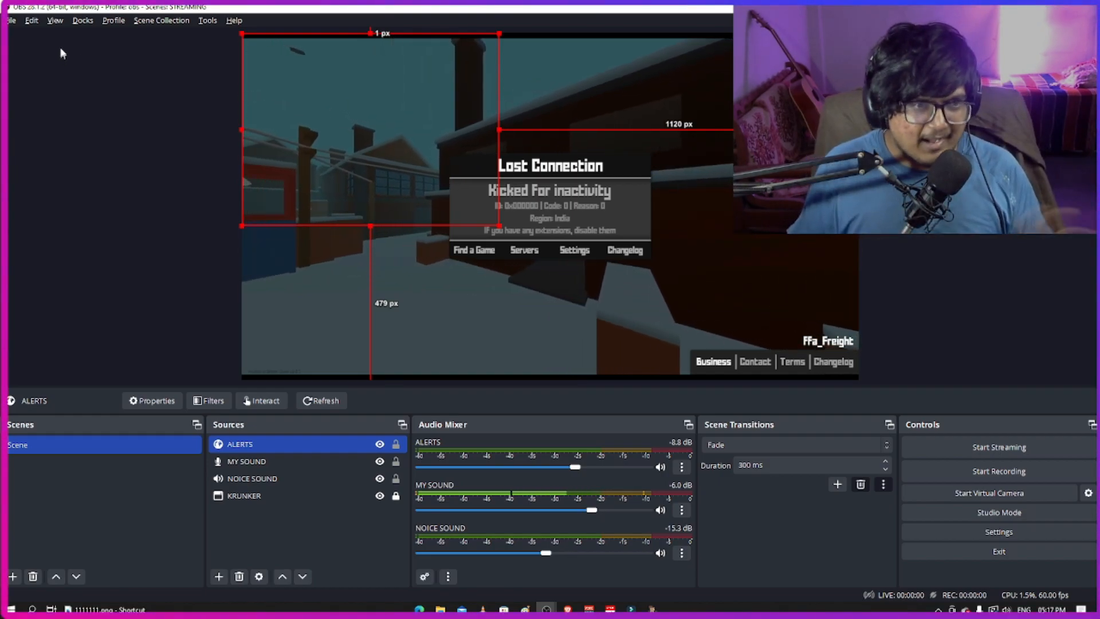
Show the chat and quick action docks and save the stream information with the Krunker category and Everyone as audience
{"action": "left_click", "coordinate": [89, 26]}
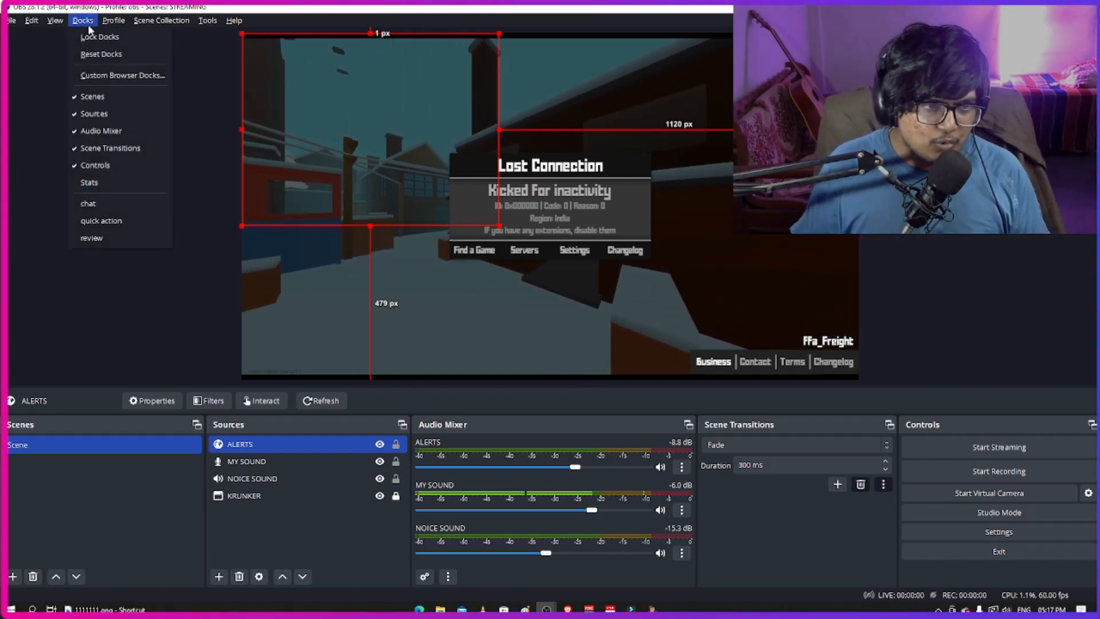
{"action": "left_click", "coordinate": [101, 198]}
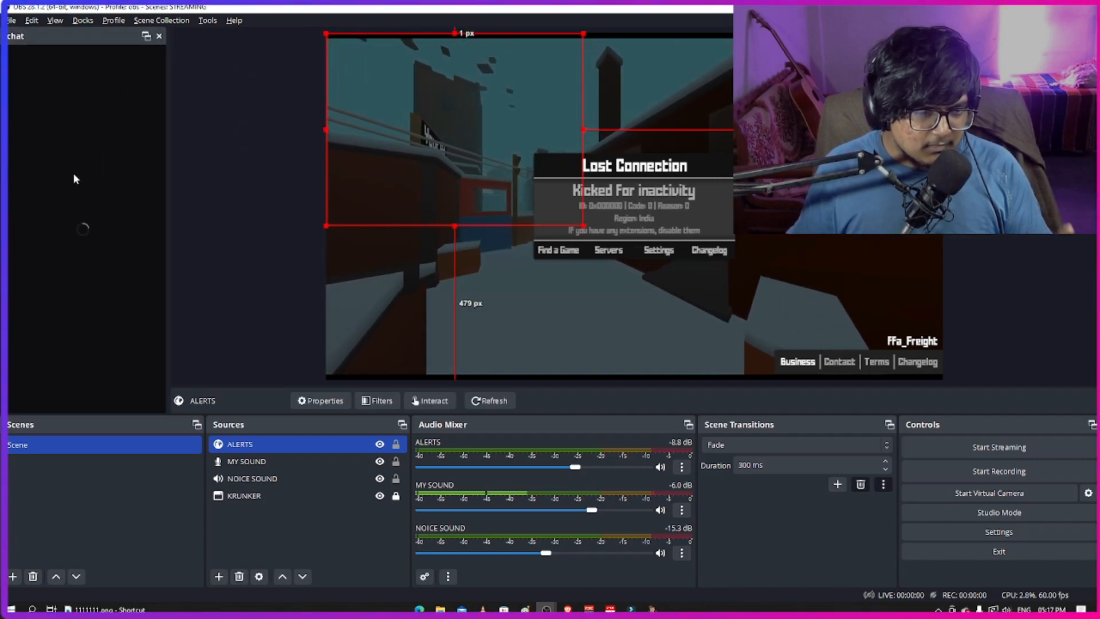
{"action": "left_click", "coordinate": [82, 21]}
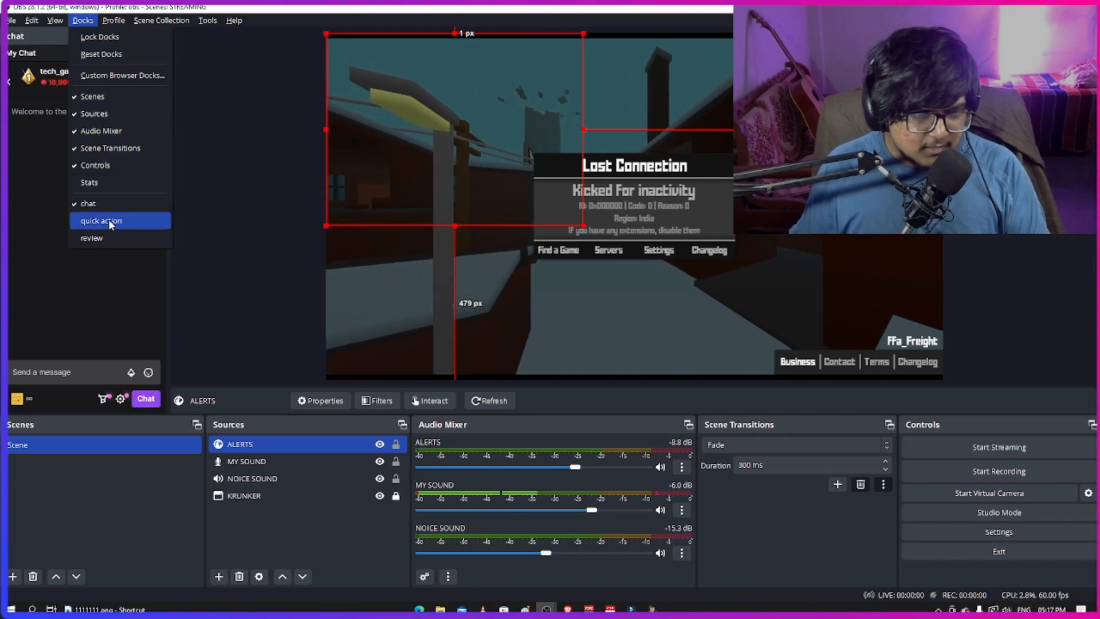
{"action": "left_click", "coordinate": [136, 219]}
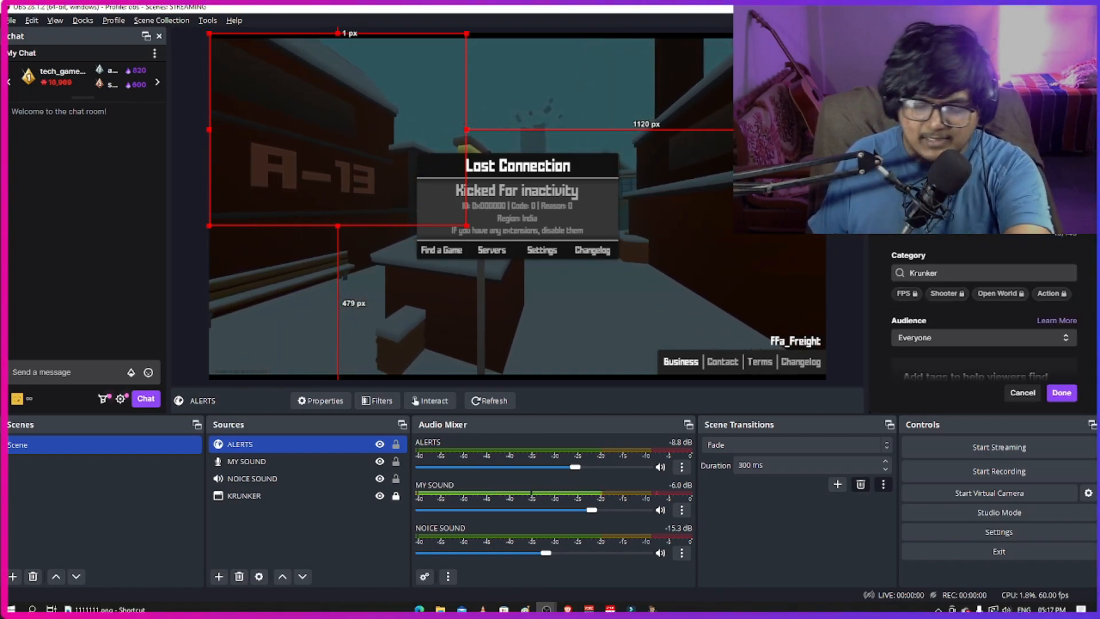
{"action": "left_click", "coordinate": [1061, 392]}
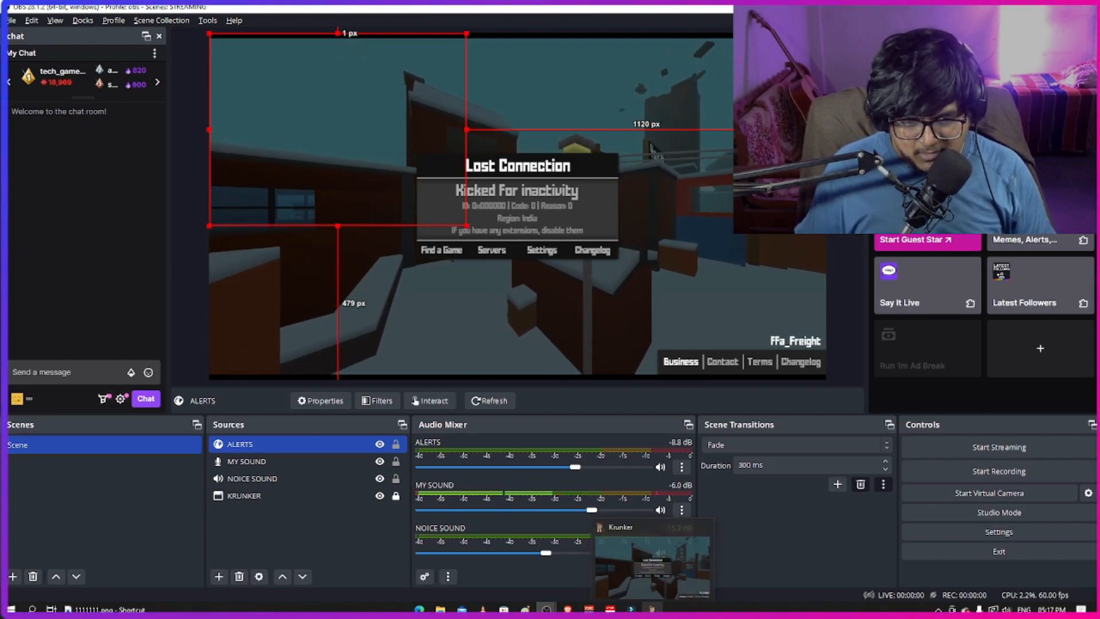
Bring the Krunker game window forward, move it slightly and switch back to OBS Studio
{"action": "left_click", "coordinate": [652, 608]}
{"action": "left_click_drag", "start_coordinate": [229, 52], "coordinate": [304, 42]}
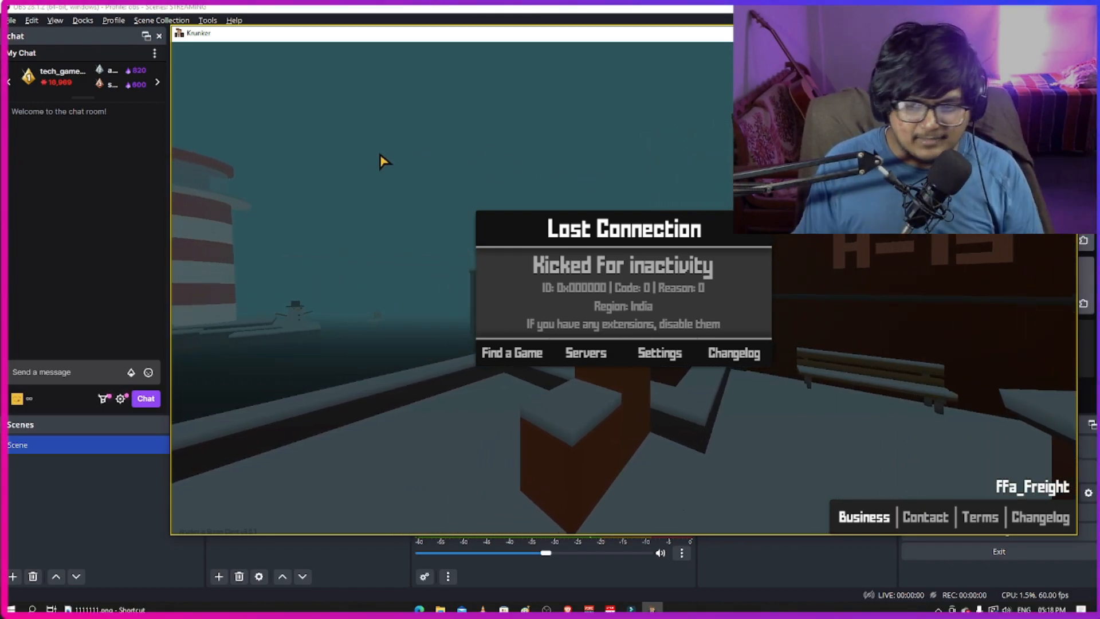
{"action": "key", "text": "alt+Tab"}
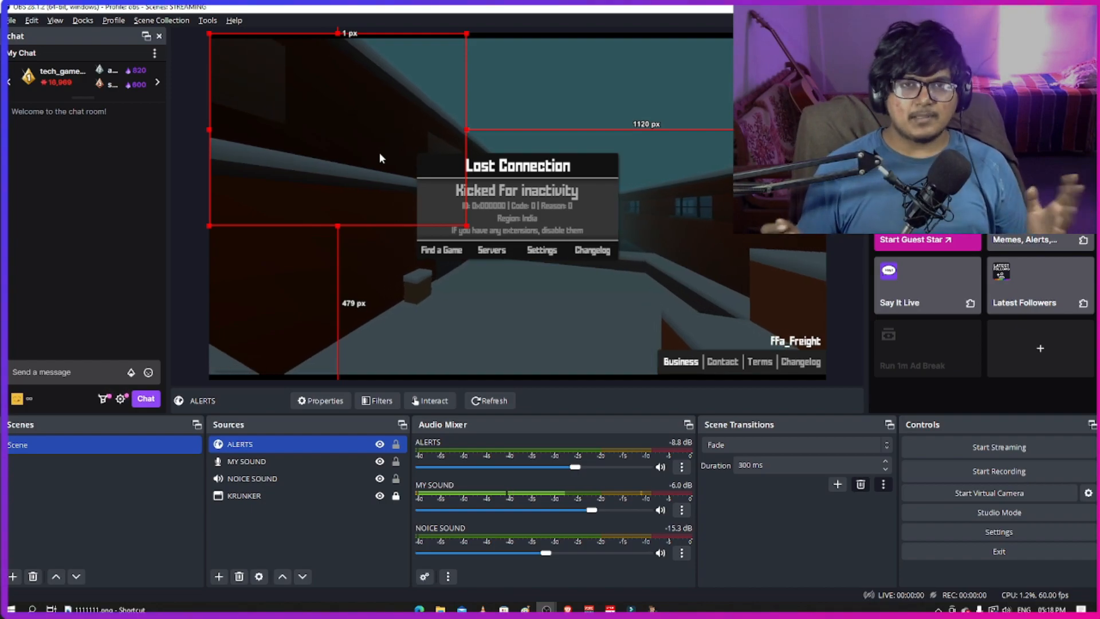